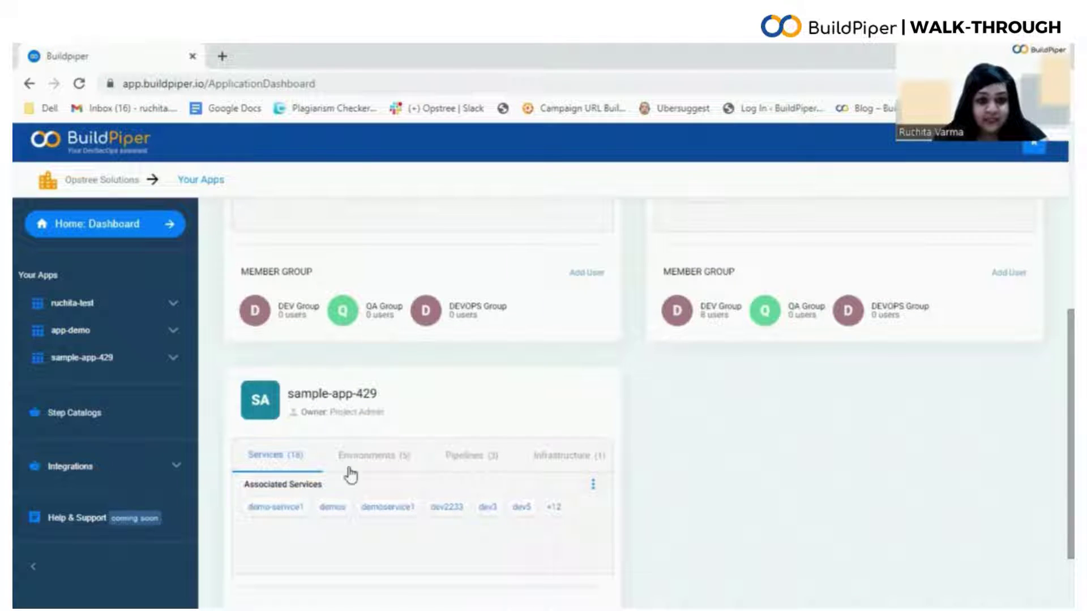
# Step: Open demoservice1 under sample-app-429 and bring up its deploy details for the dev-1 environment
pyautogui.click(377, 506)
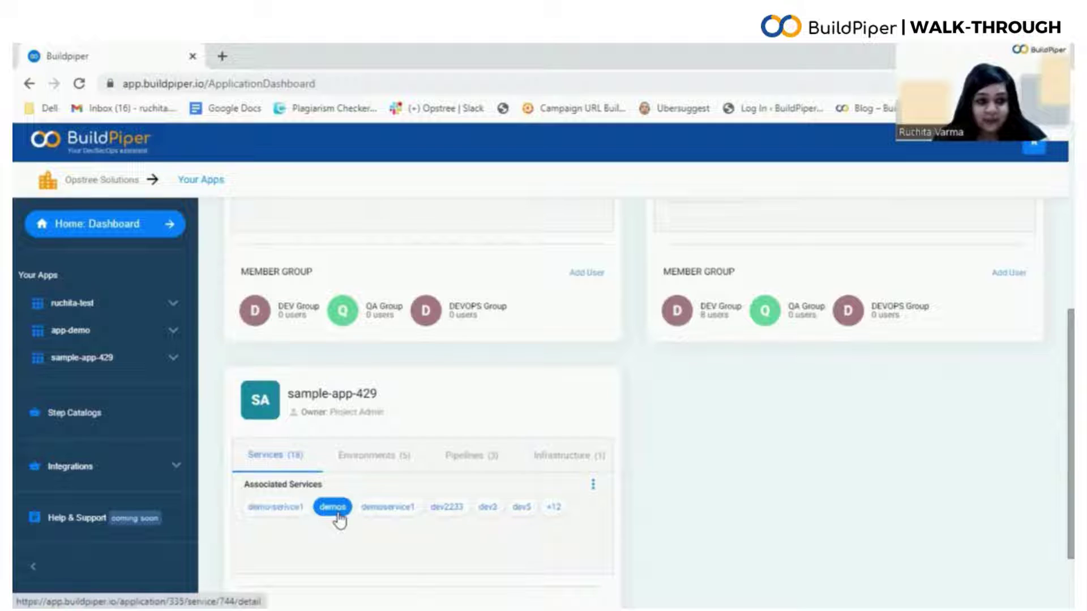
pyautogui.click(396, 507)
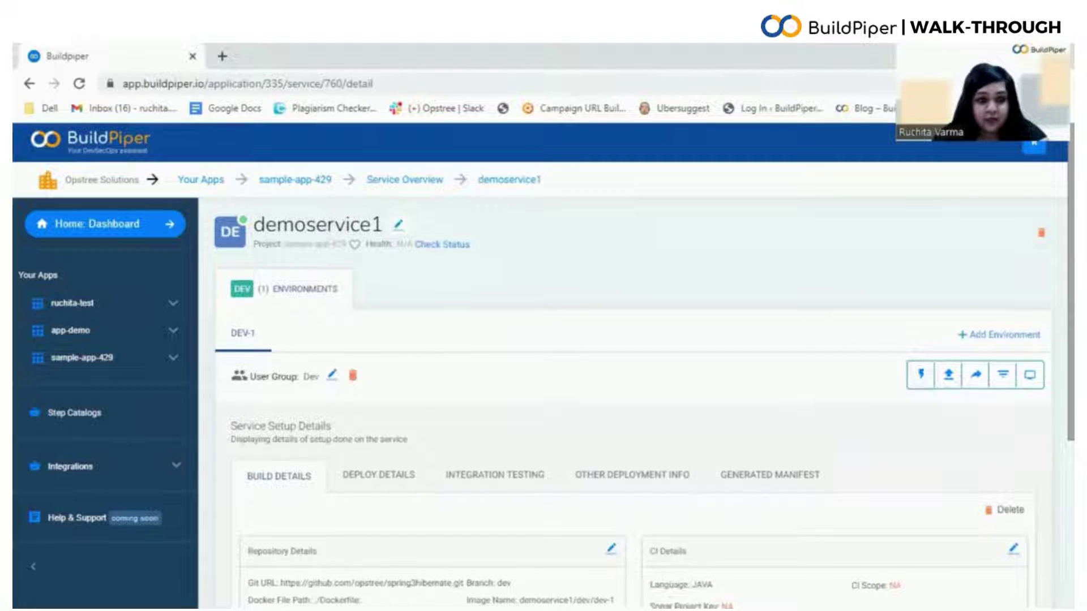
pyautogui.scroll(-3, 785, 291)
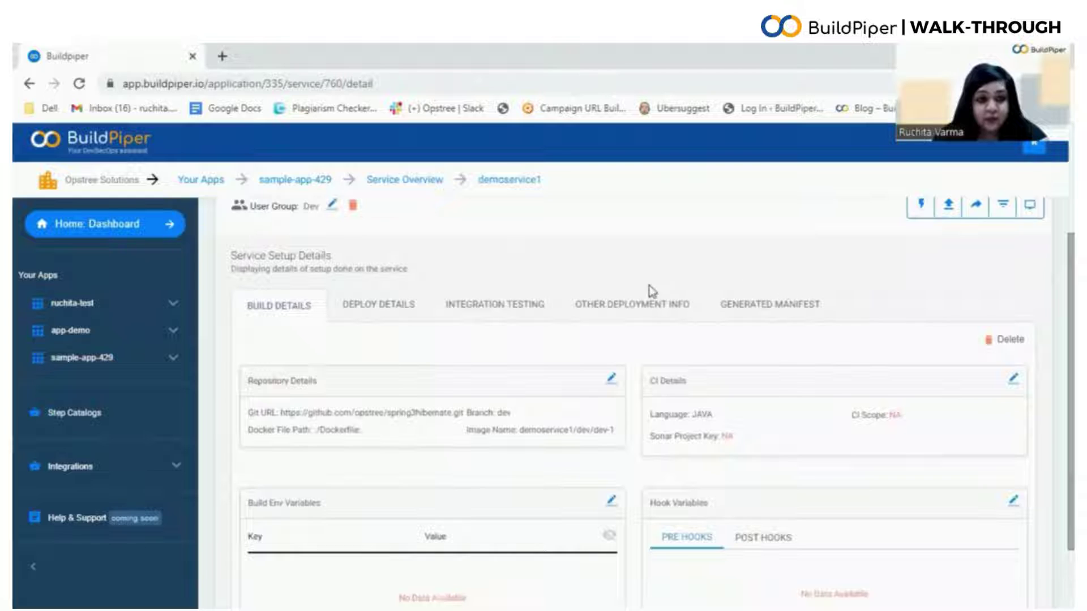
pyautogui.click(390, 314)
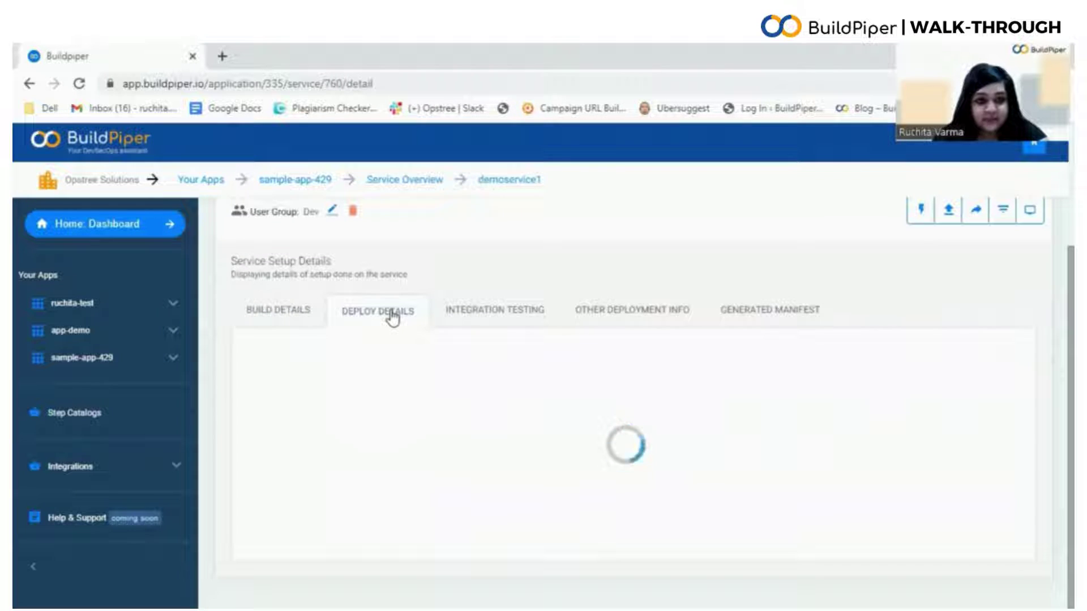
pyautogui.scroll(-1, 651, 399)
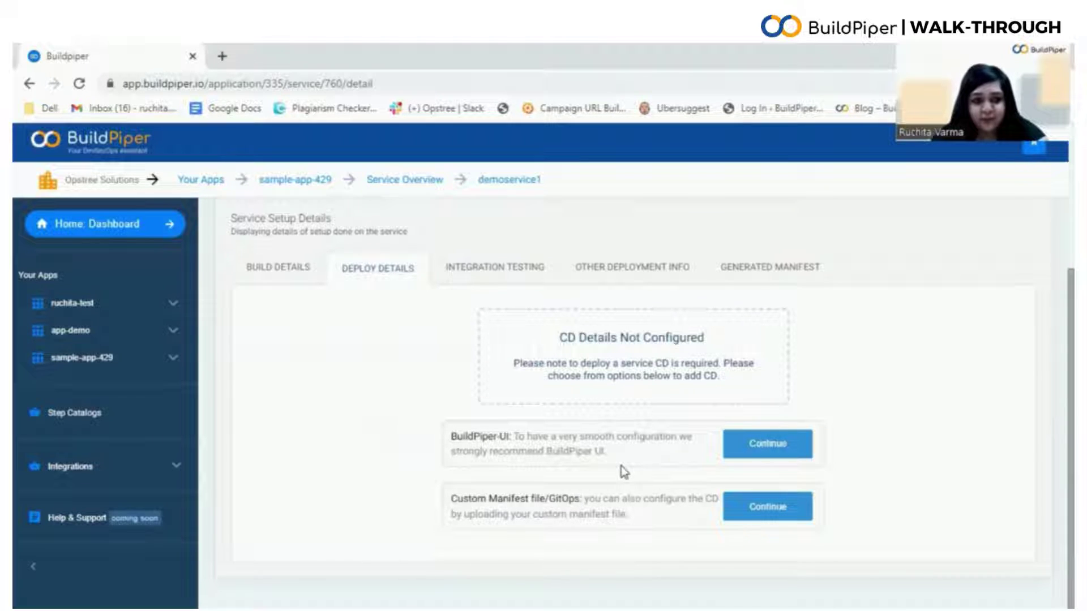
# Step: Examine the custom manifest setup for CD, including the Git URL and Helm template sources, and return to the deploy details unsaved
pyautogui.click(761, 514)
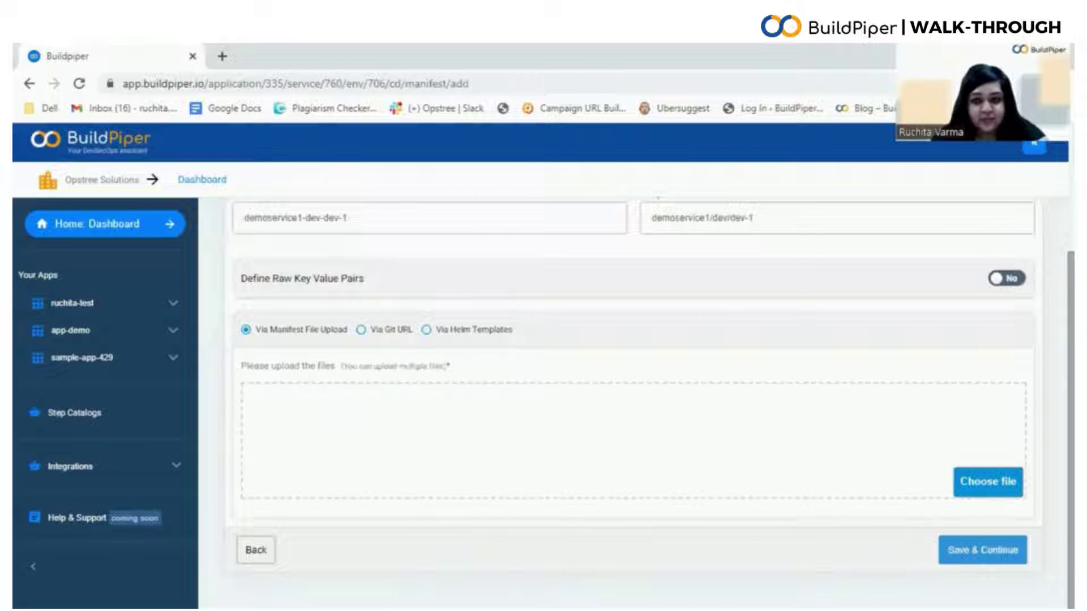
pyautogui.scroll(3, 650, 404)
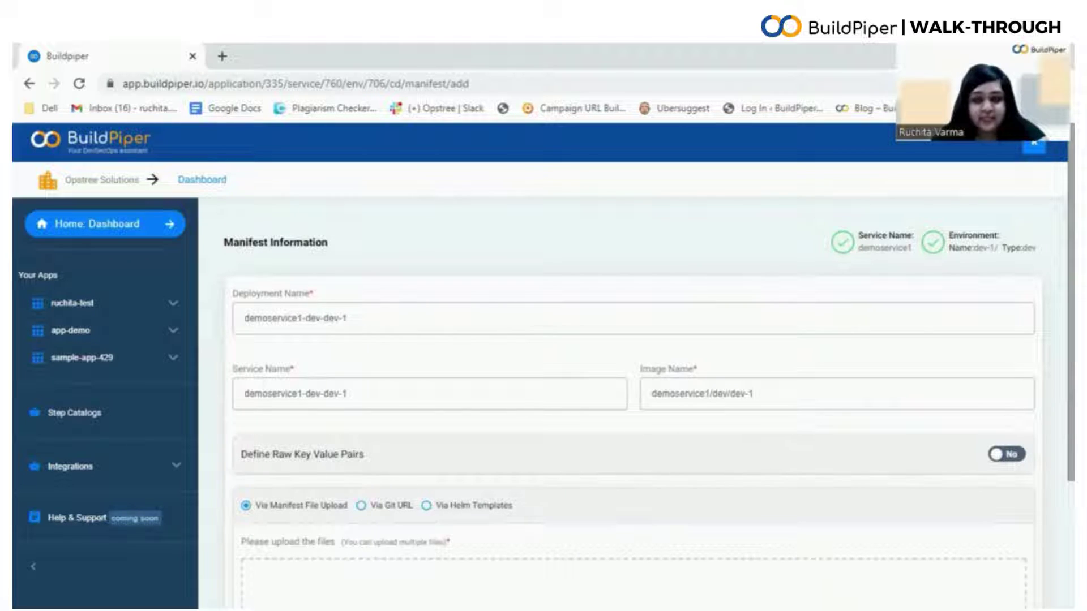
pyautogui.scroll(-3, 355, 405)
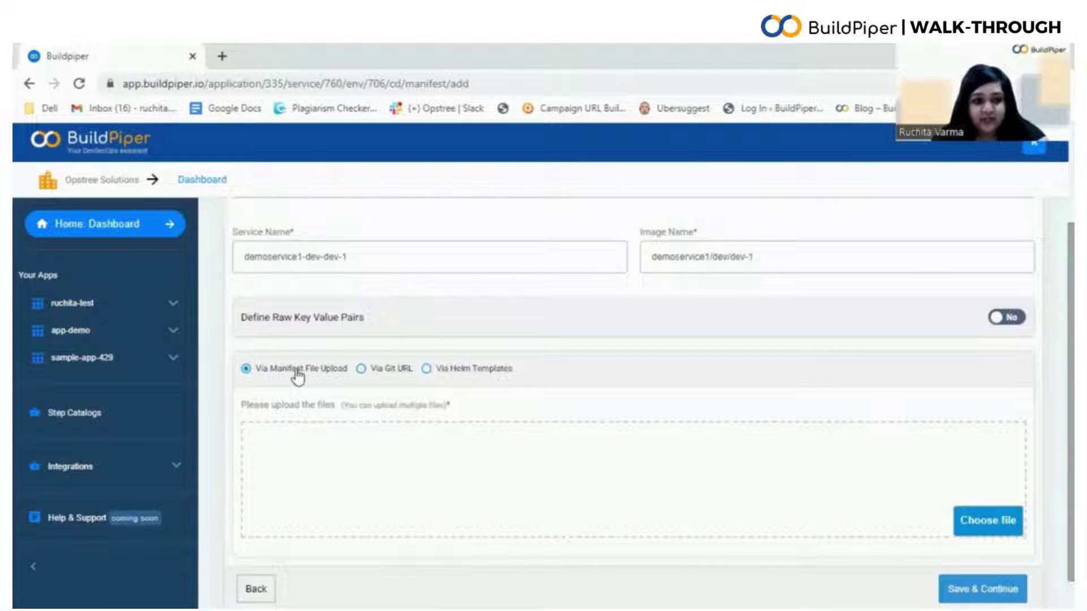
pyautogui.click(373, 370)
pyautogui.click(426, 369)
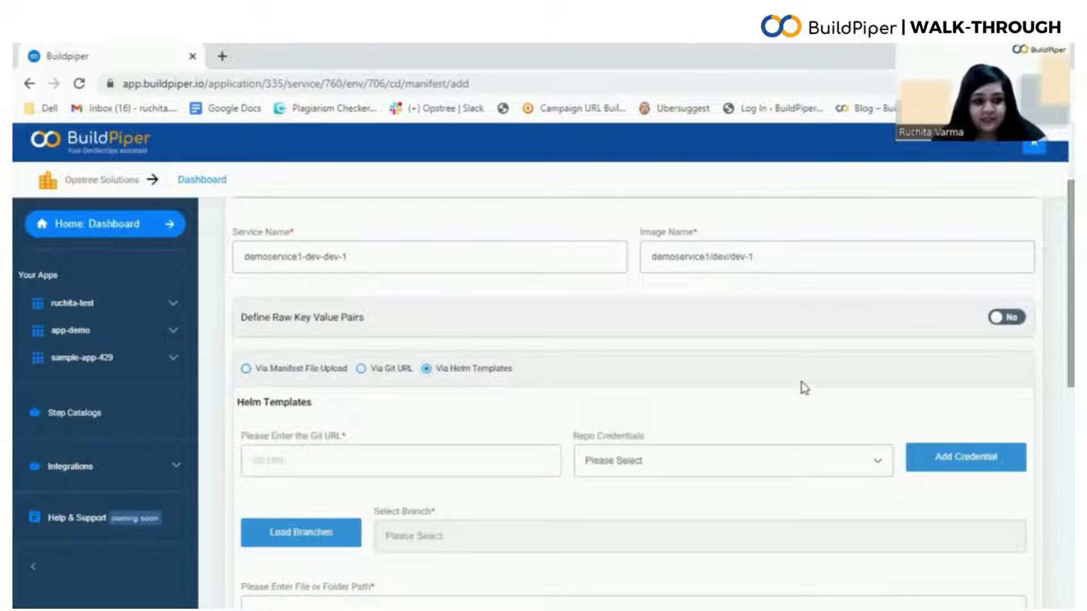
pyautogui.scroll(-6, 650, 396)
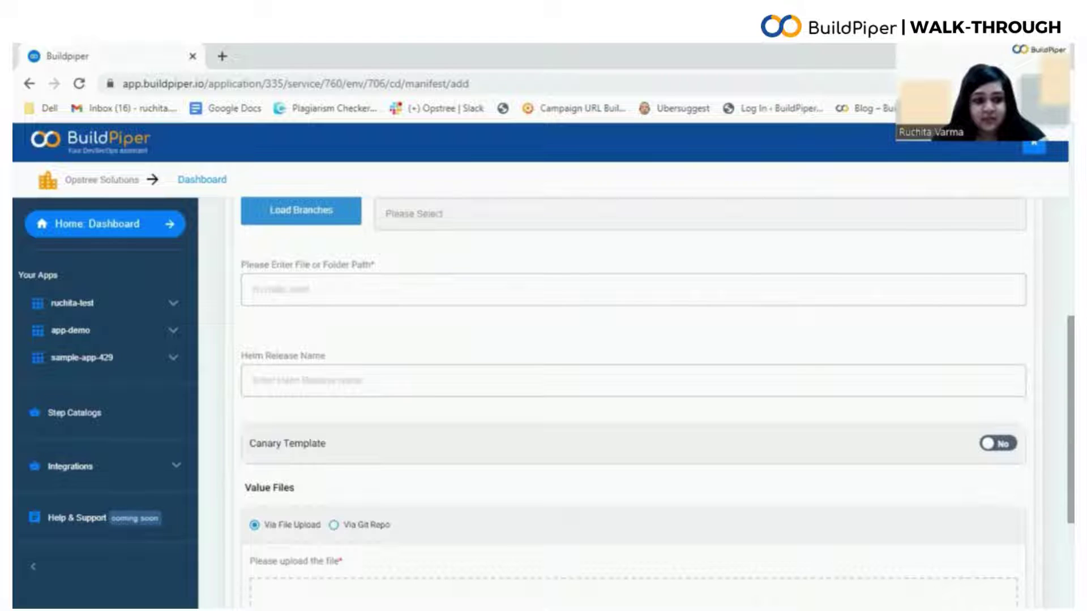
pyautogui.scroll(-1, 651, 391)
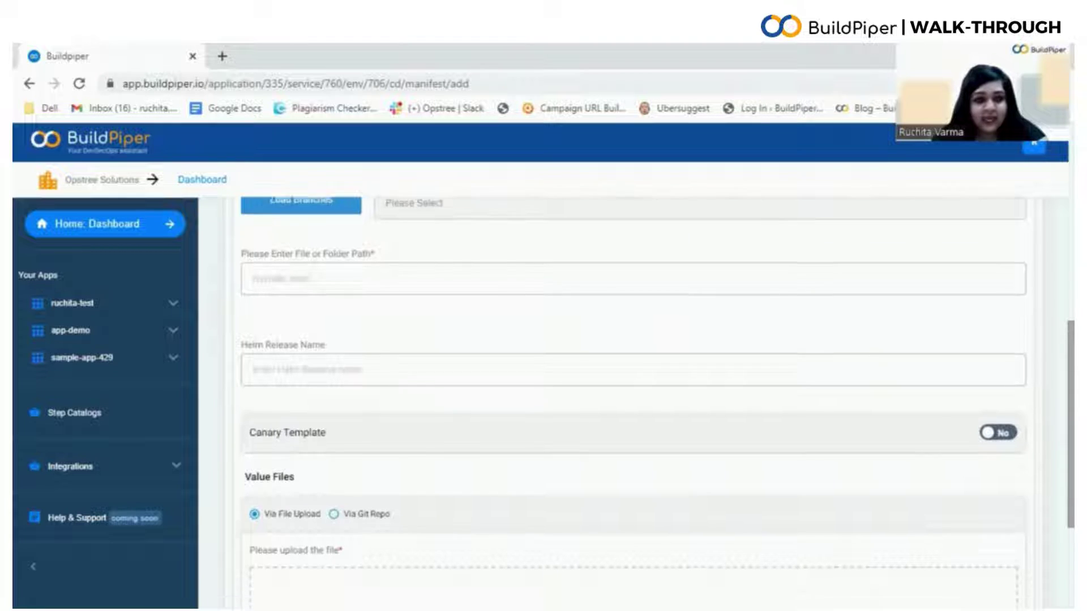
pyautogui.scroll(-3, 651, 390)
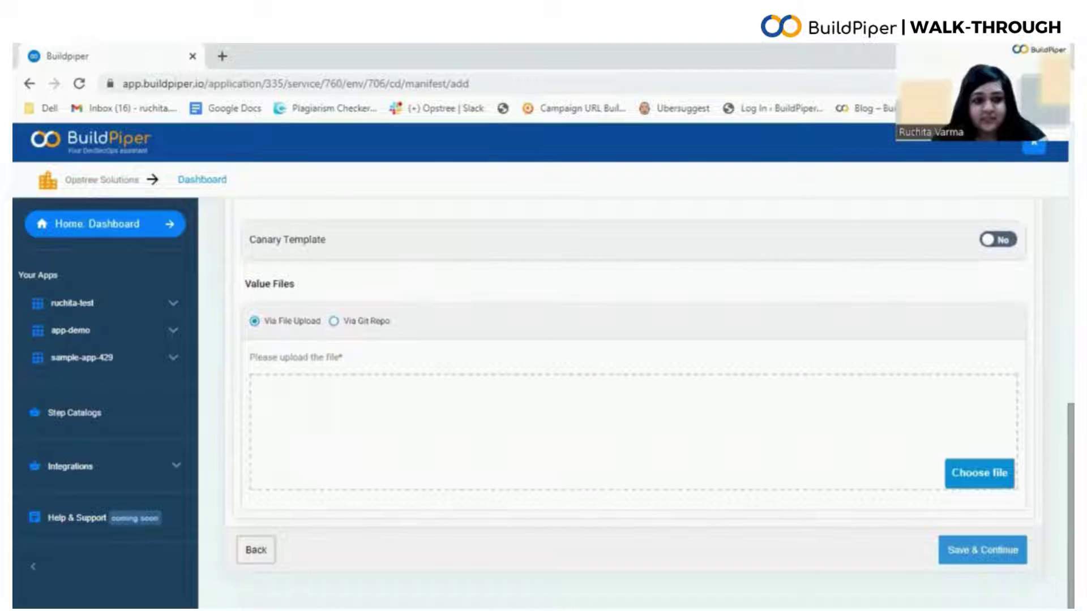
pyautogui.click(255, 550)
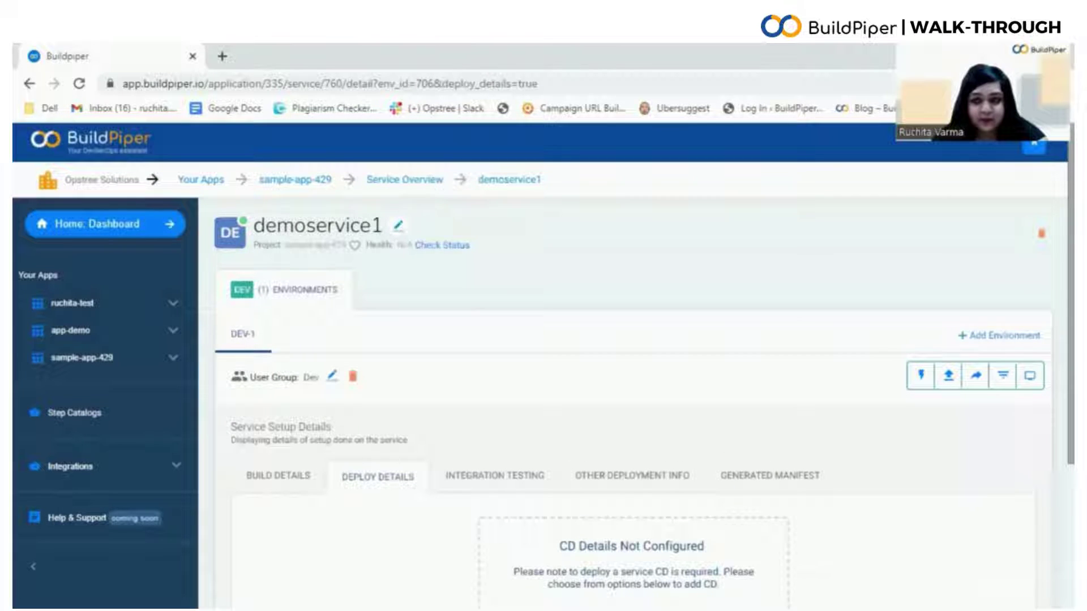
# Step: Start configuring the service's CD details through the recommended BuildPiper UI option
pyautogui.scroll(-5, 767, 474)
pyautogui.click(759, 483)
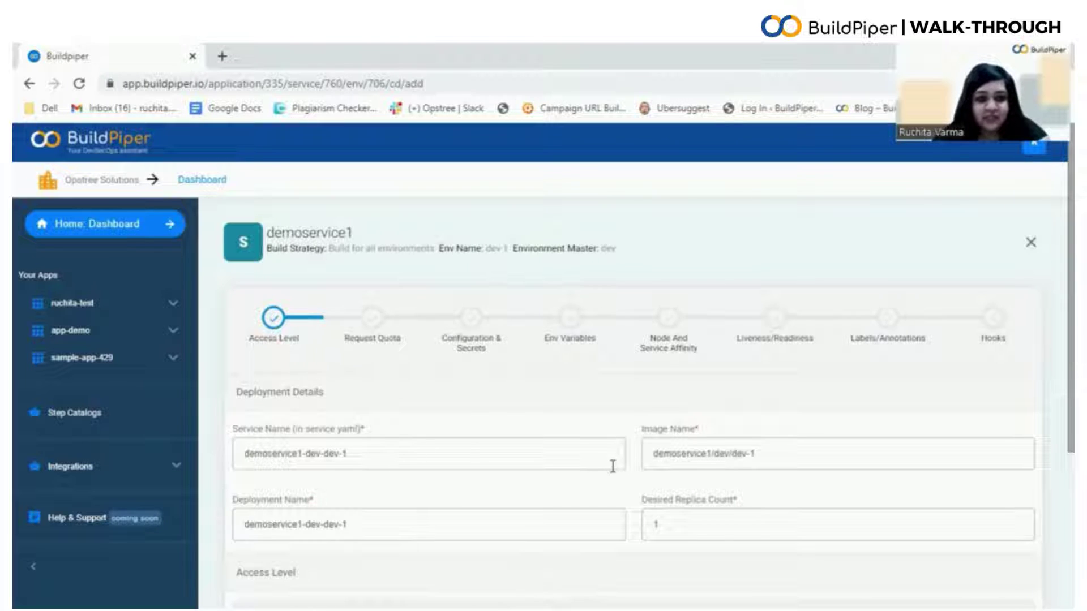
pyautogui.click(701, 460)
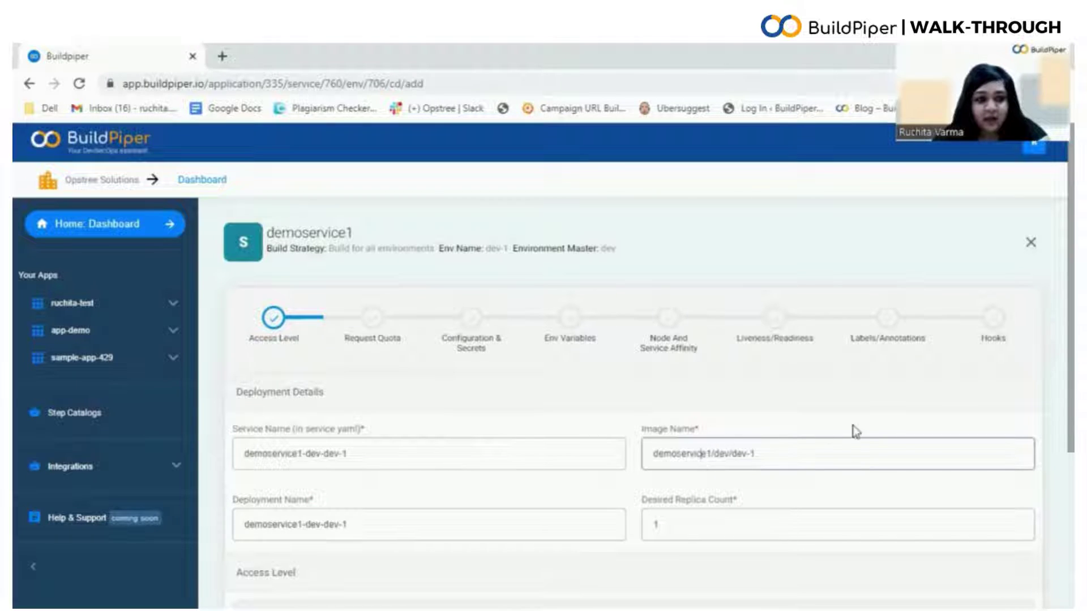
# Step: Preview the custom ingress manifest settings with the file and Git sources, and switch the custom manifest back off
pyautogui.scroll(-3, 1042, 460)
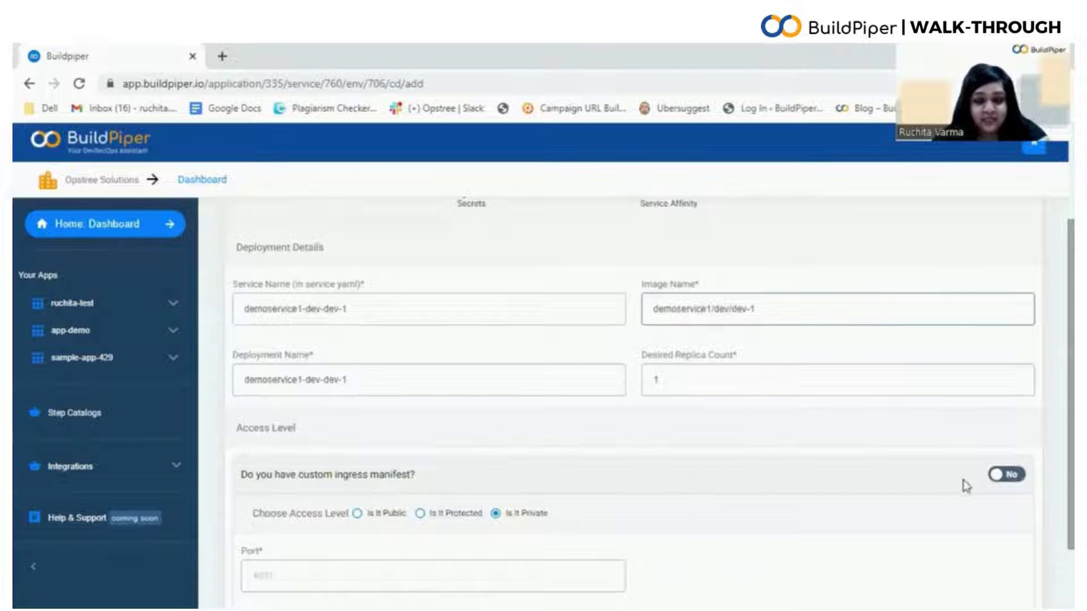
pyautogui.click(1006, 475)
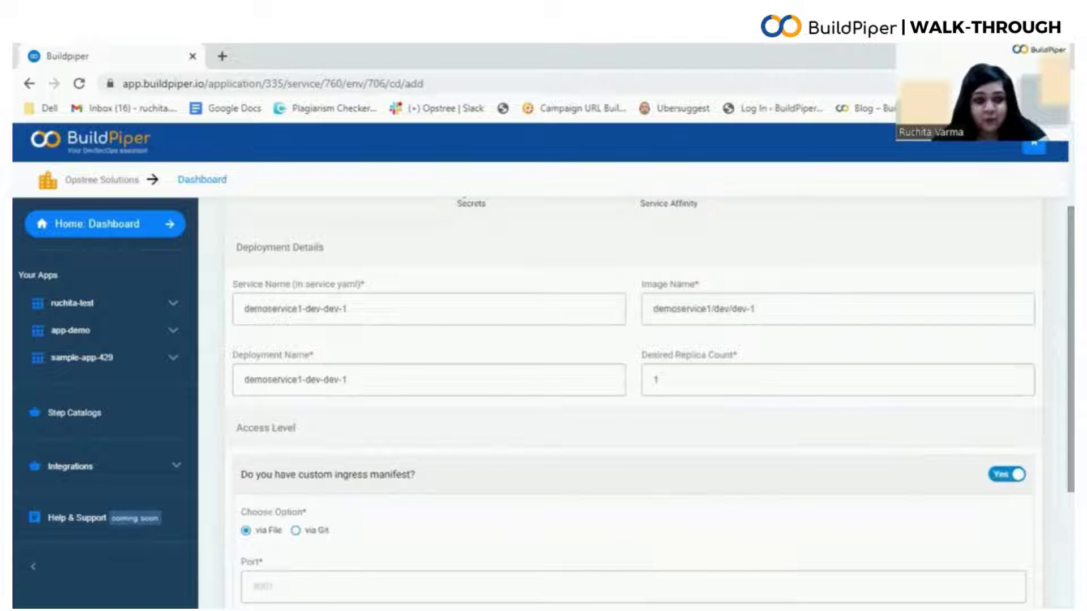
pyautogui.scroll(-3, 1040, 461)
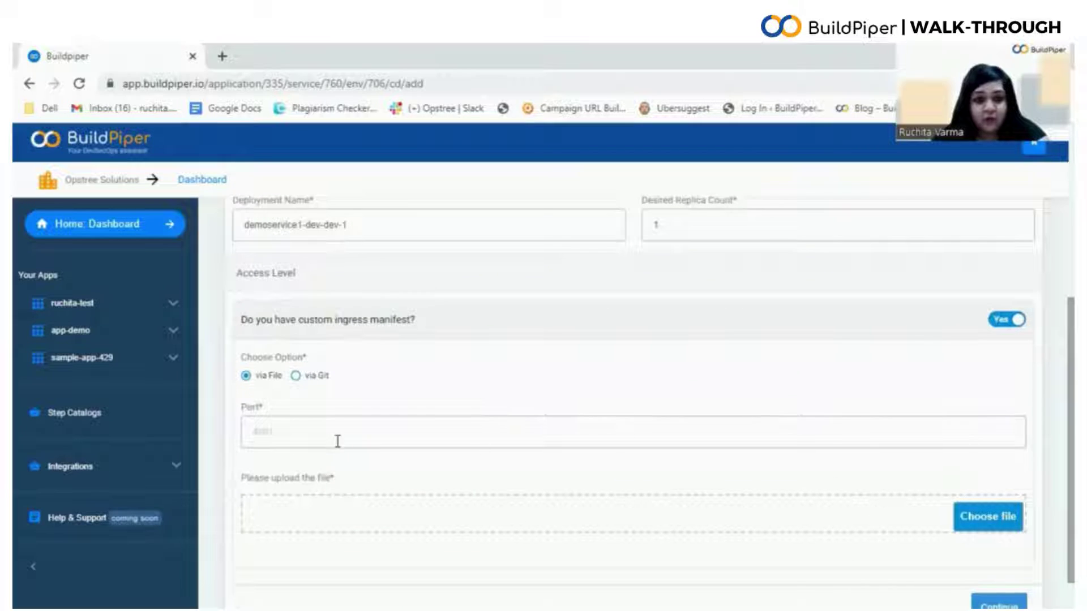
pyautogui.click(311, 378)
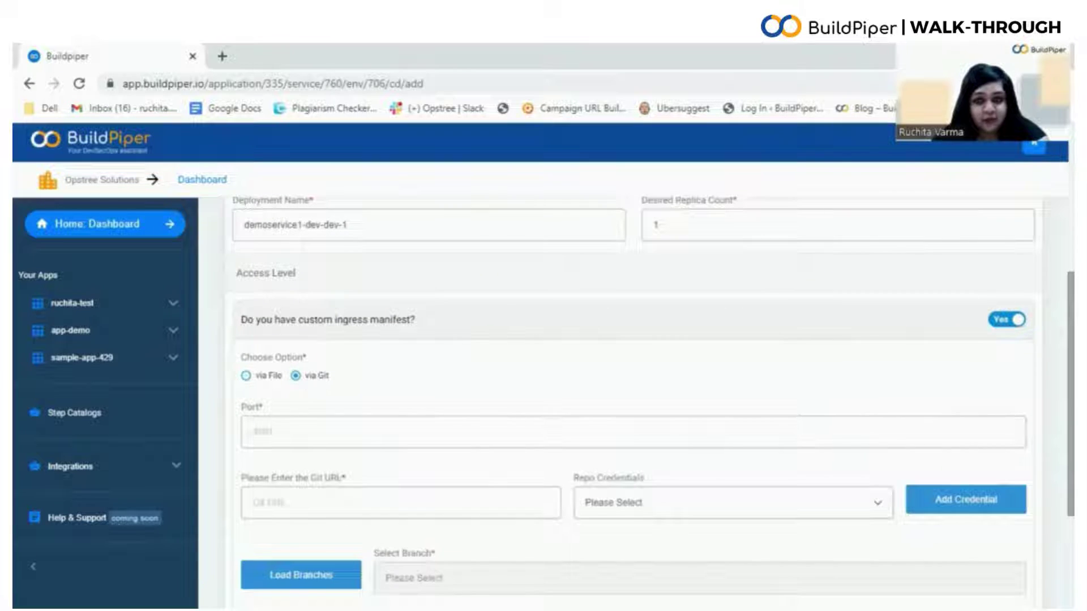
pyautogui.click(1005, 321)
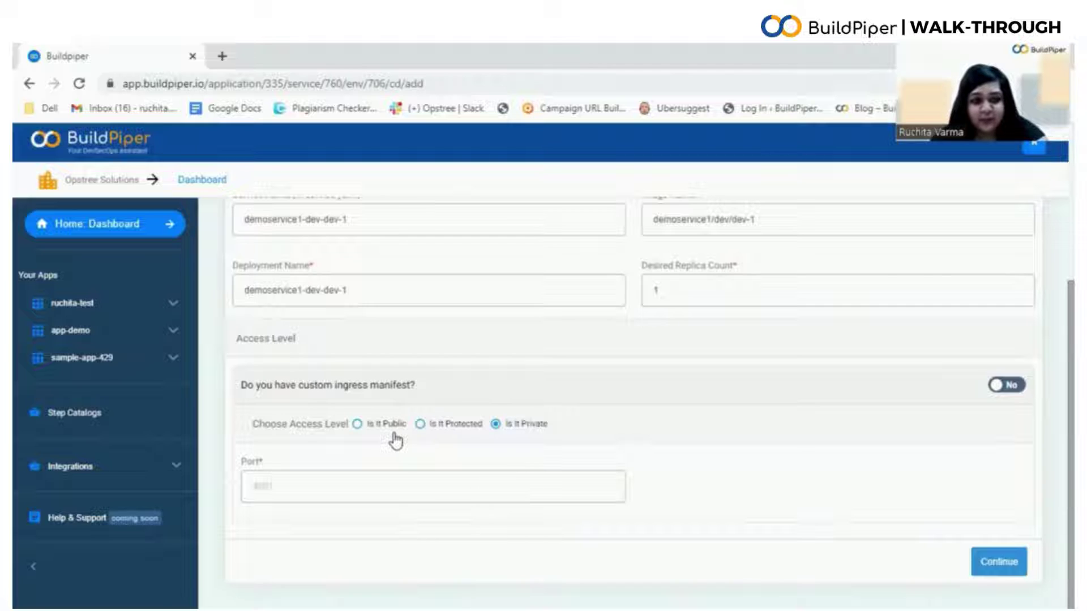
# Step: Set the access level to private with port 4001, accept the default resource quotas and proceed to Configuration & Secrets
pyautogui.click(359, 425)
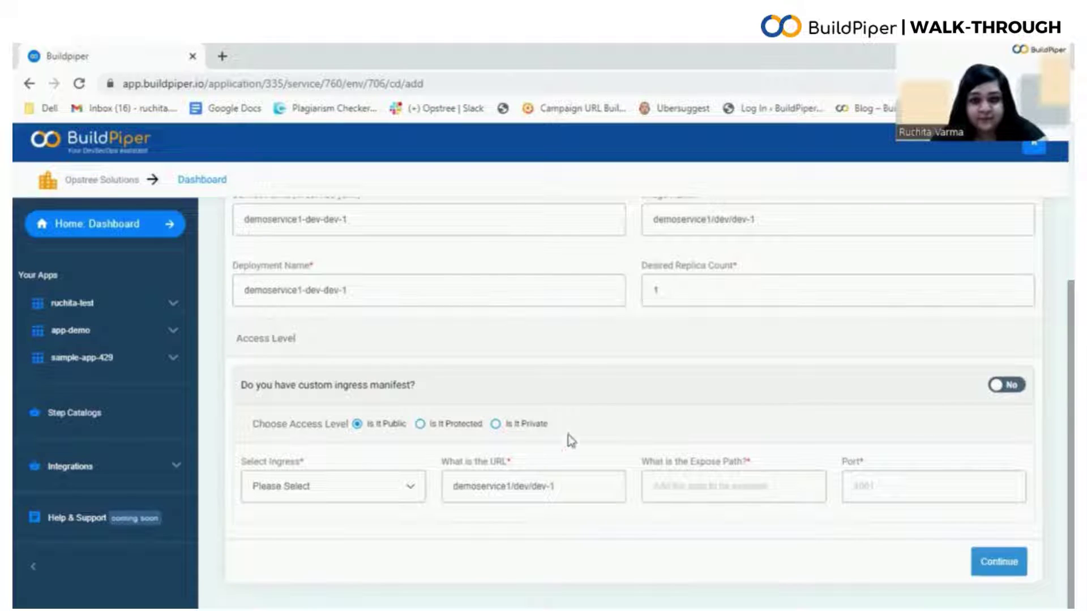
pyautogui.click(517, 433)
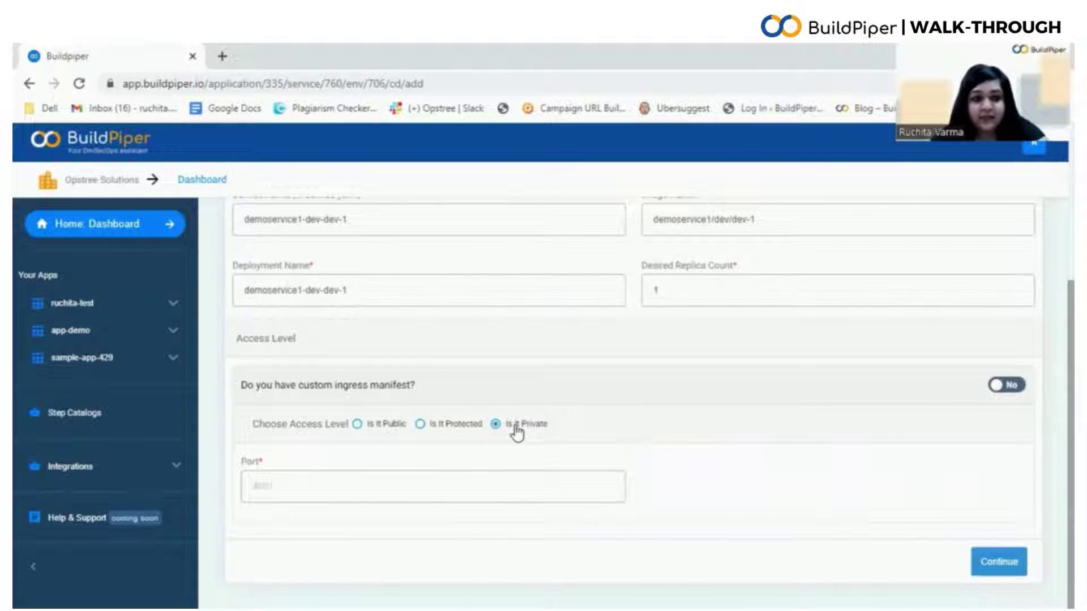
pyautogui.click(576, 485)
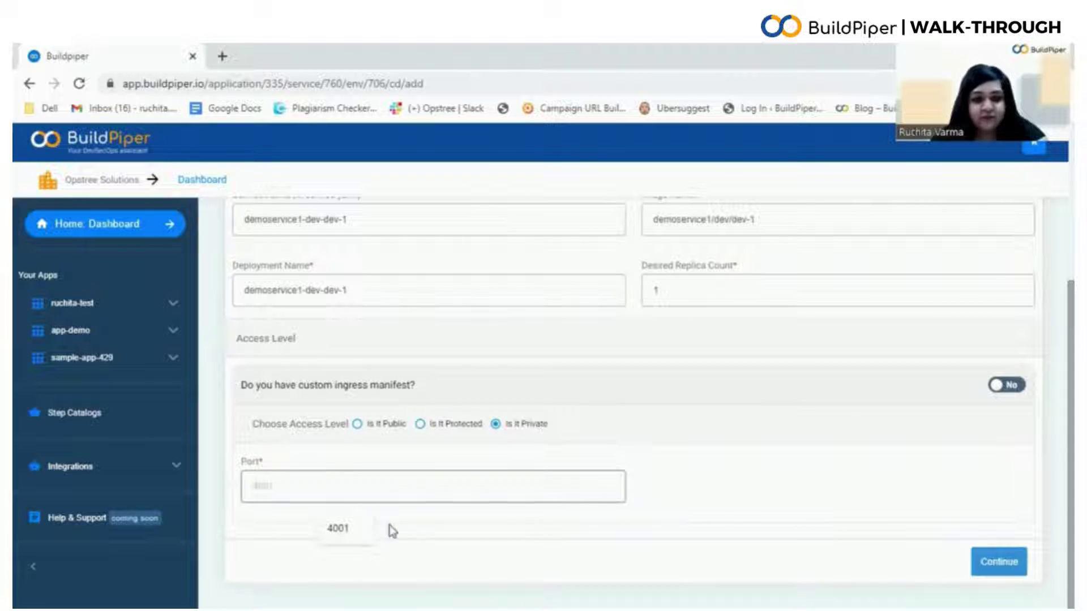
pyautogui.click(340, 531)
pyautogui.click(999, 562)
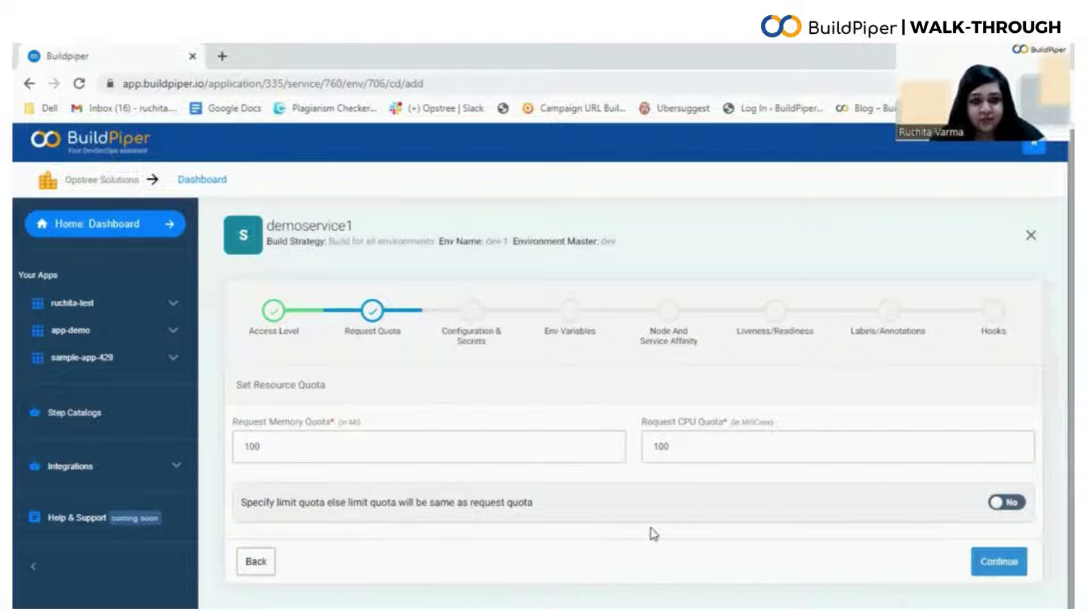
pyautogui.click(1000, 570)
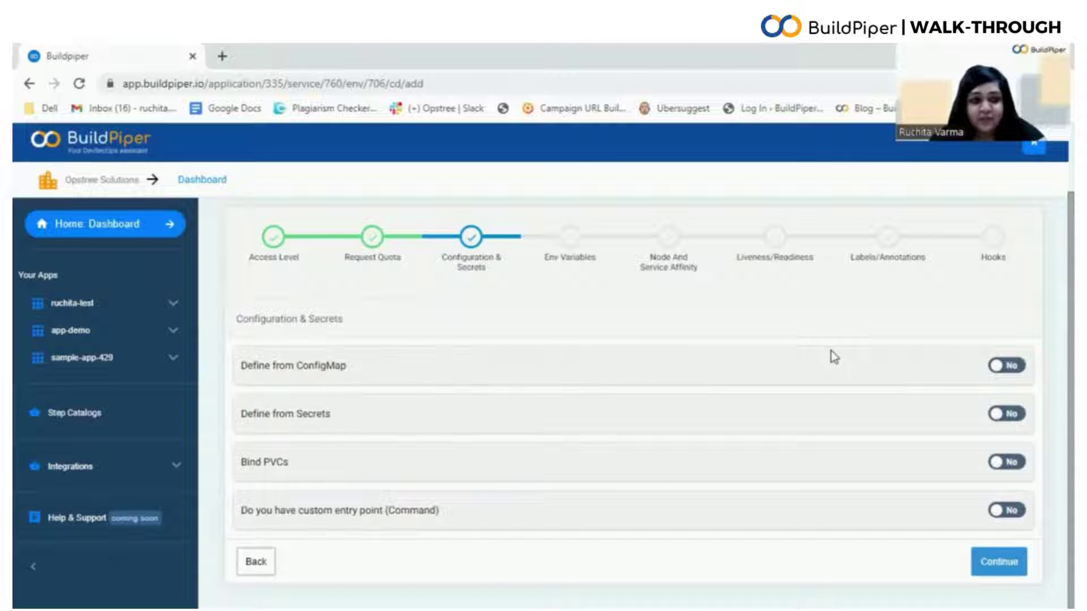
# Step: Preview the ConfigMap, Secrets and PVC binding options one at a time, switching each one back off
pyautogui.click(1000, 368)
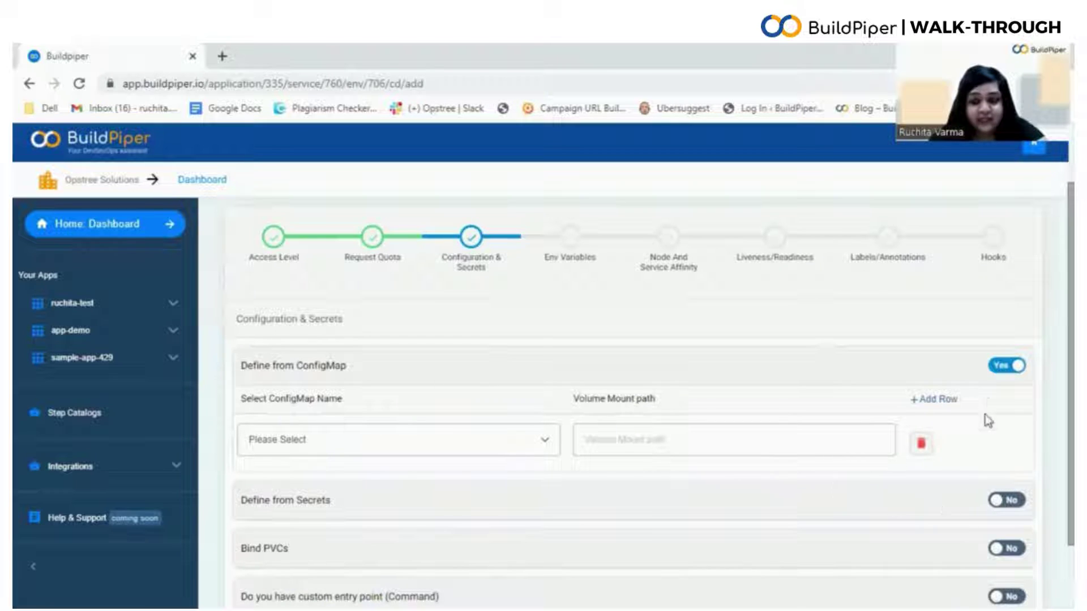
pyautogui.click(1003, 368)
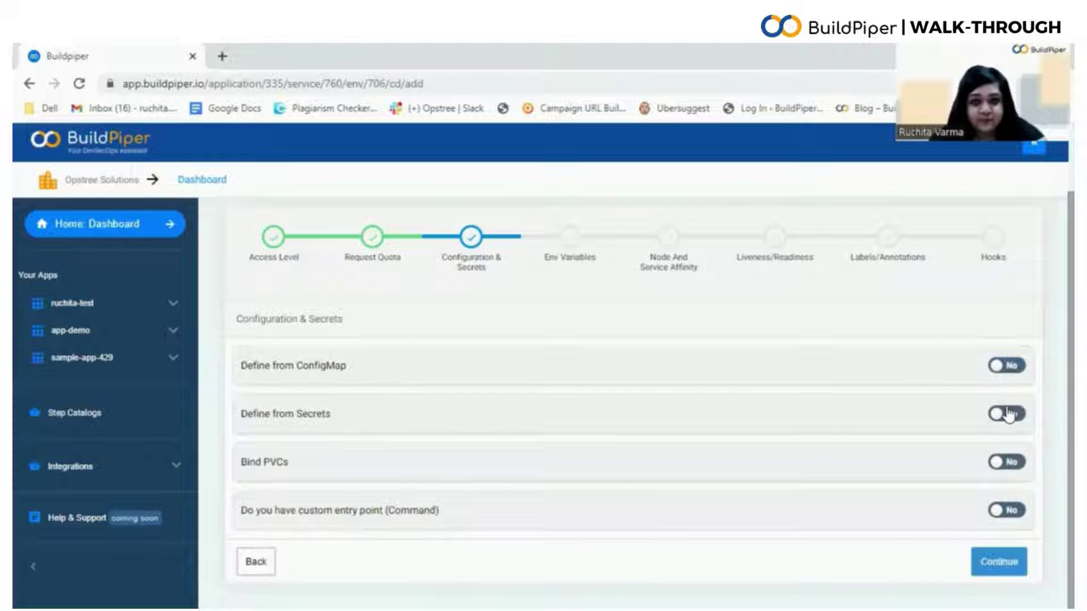
pyautogui.click(1006, 413)
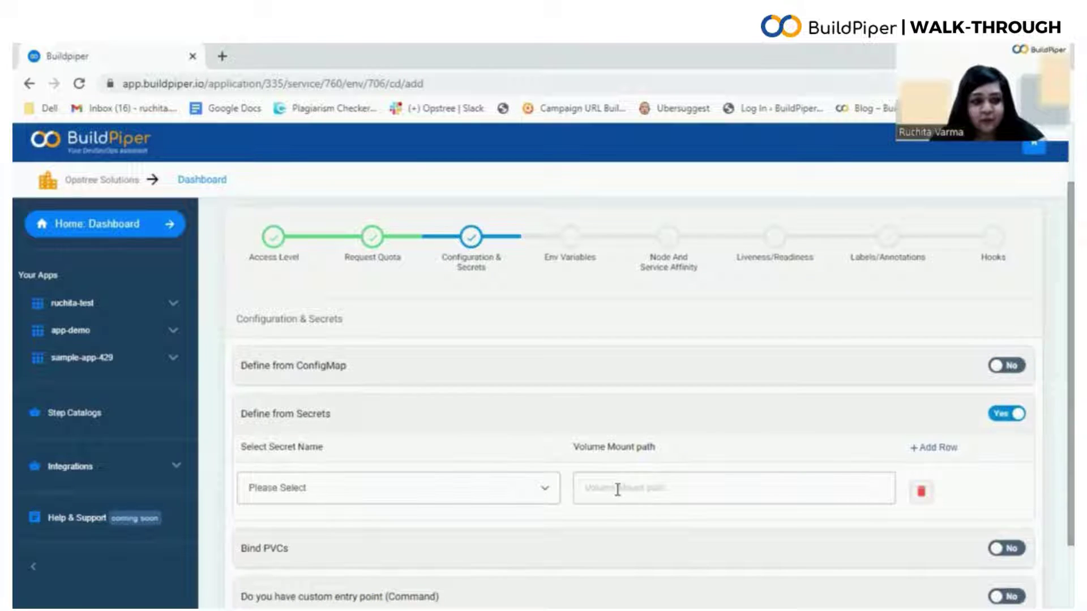
pyautogui.click(1011, 415)
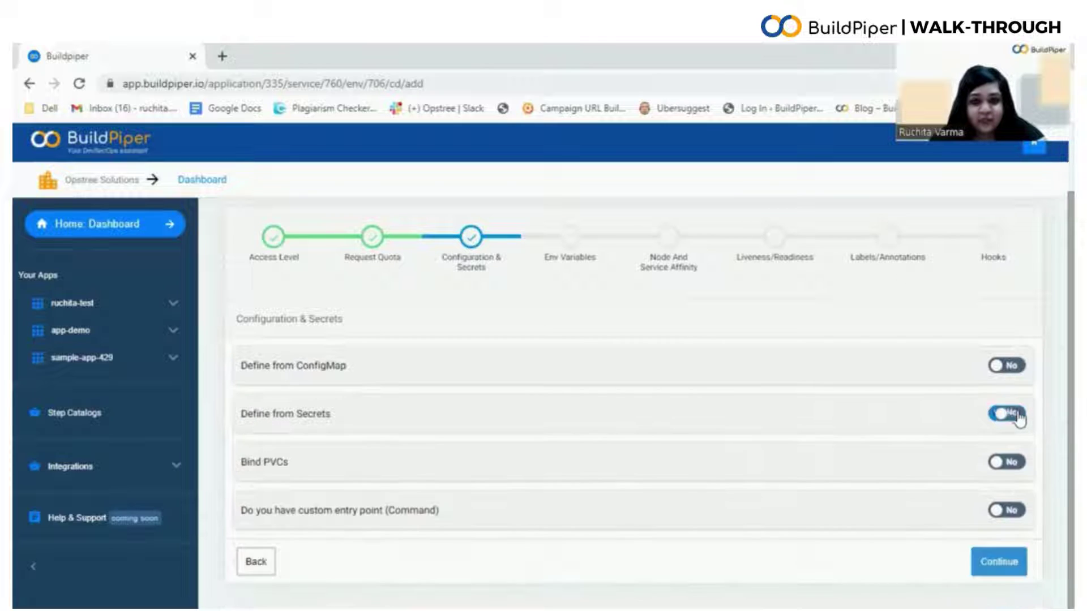
pyautogui.click(1007, 463)
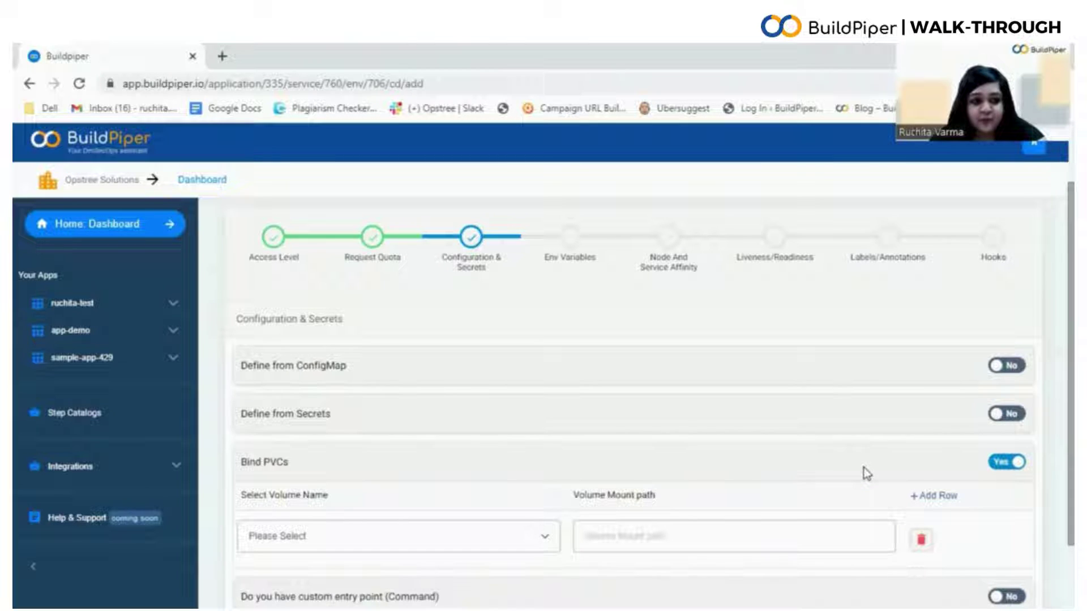
pyautogui.click(1004, 464)
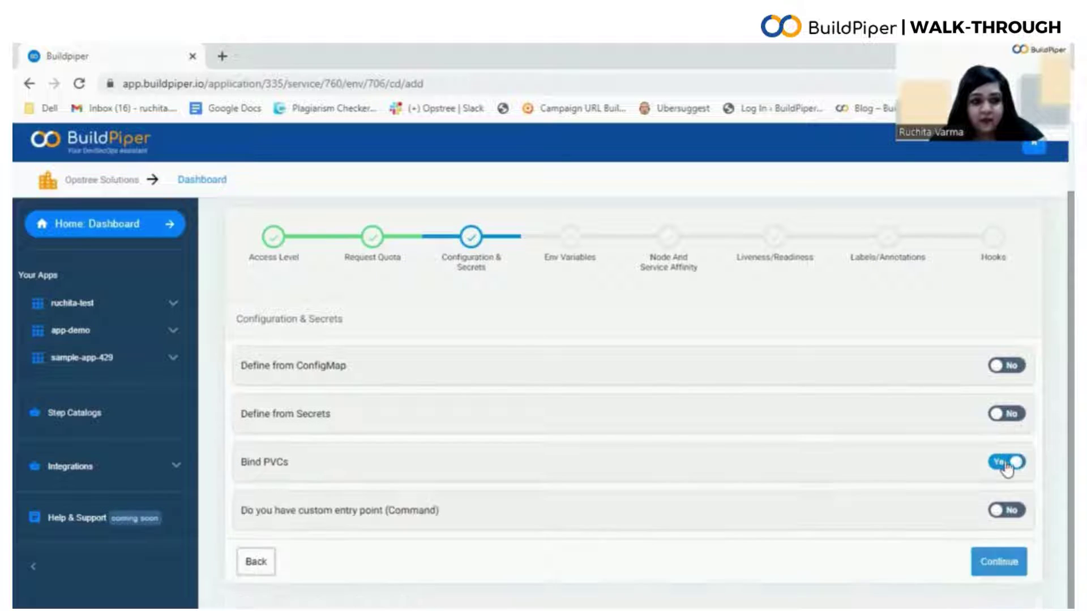
# Step: Proceed to Env Variables and preview the raw key value pair and ConfigMap definitions, leaving both switched off
pyautogui.click(999, 562)
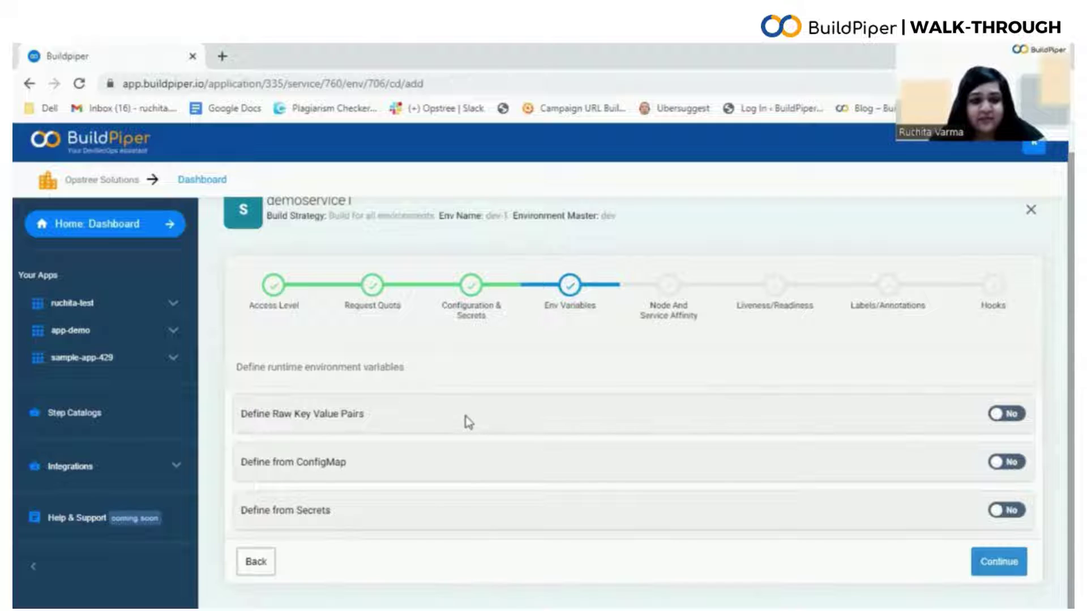
pyautogui.click(1007, 414)
pyautogui.click(1007, 416)
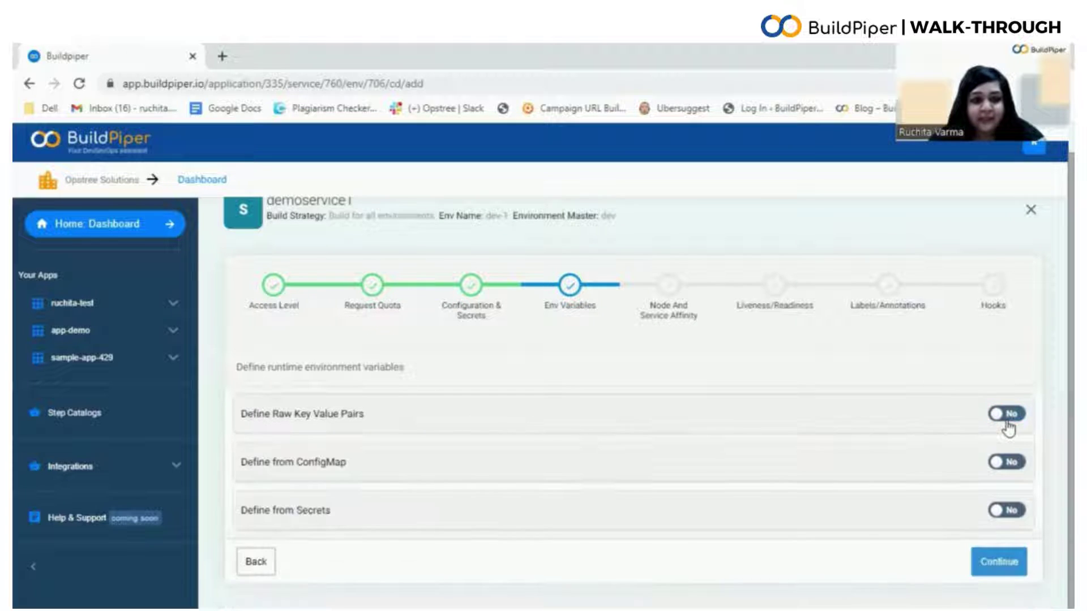
pyautogui.click(1013, 464)
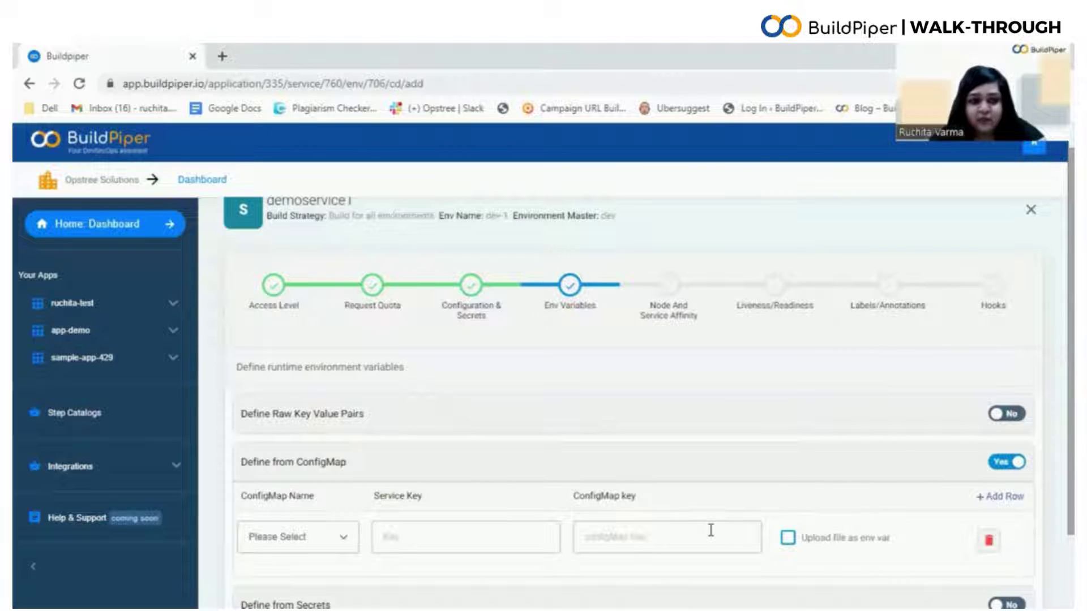
pyautogui.click(1013, 463)
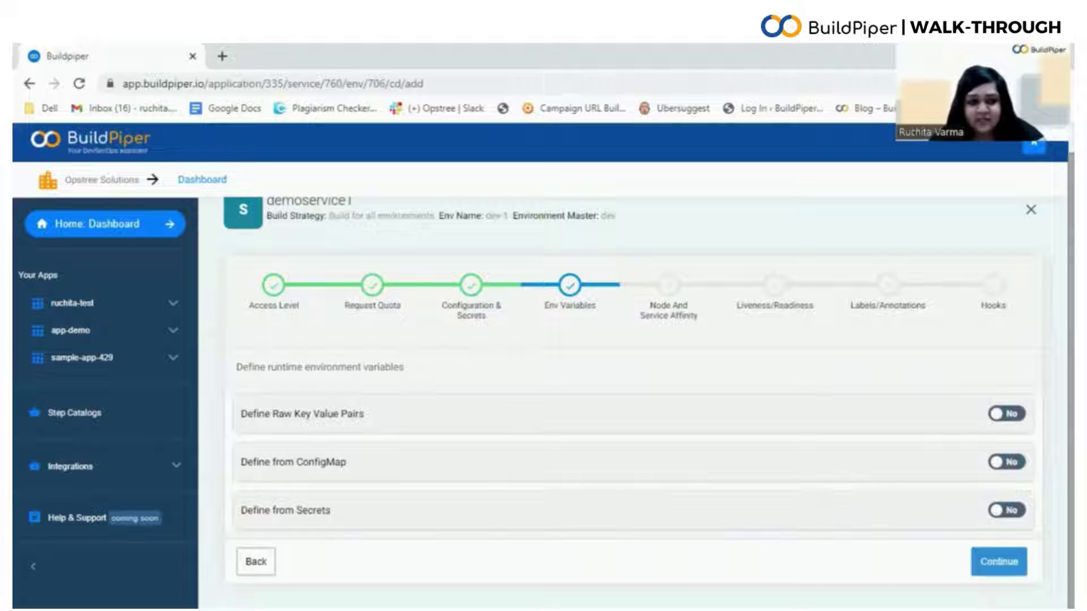
# Step: Preview defining environment variables from Secrets, switch it back off, and proceed past Node and Service Affinity with all affinity options off
pyautogui.click(1005, 509)
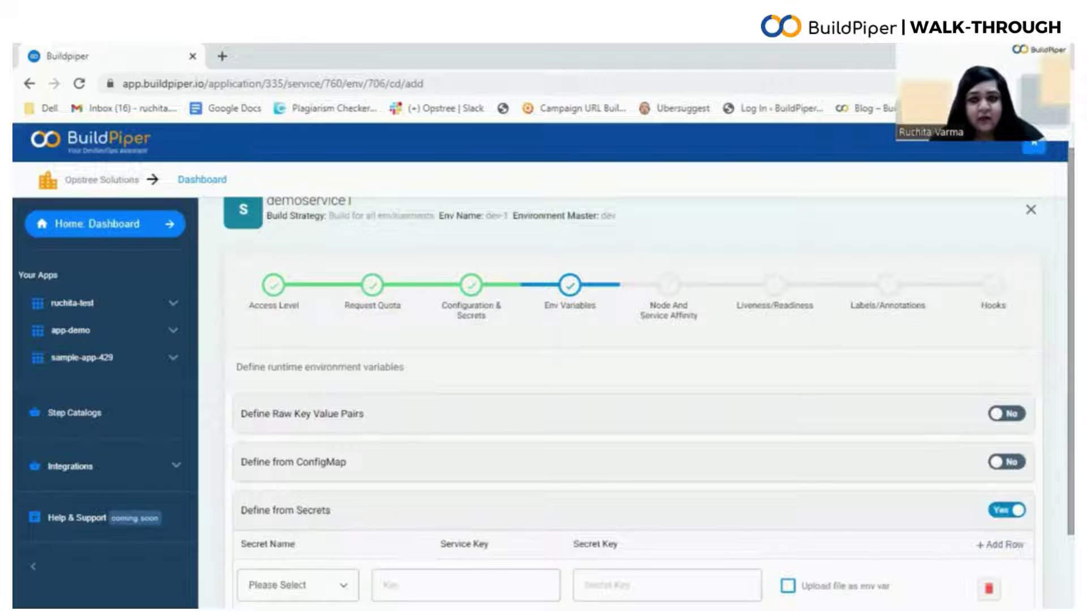
pyautogui.click(1006, 510)
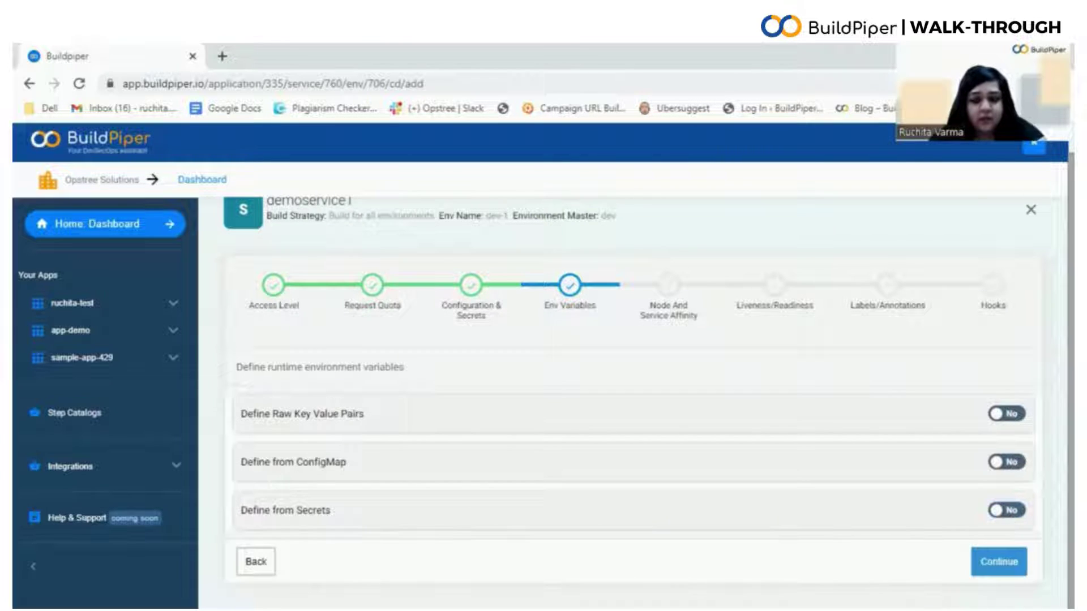
pyautogui.click(1013, 564)
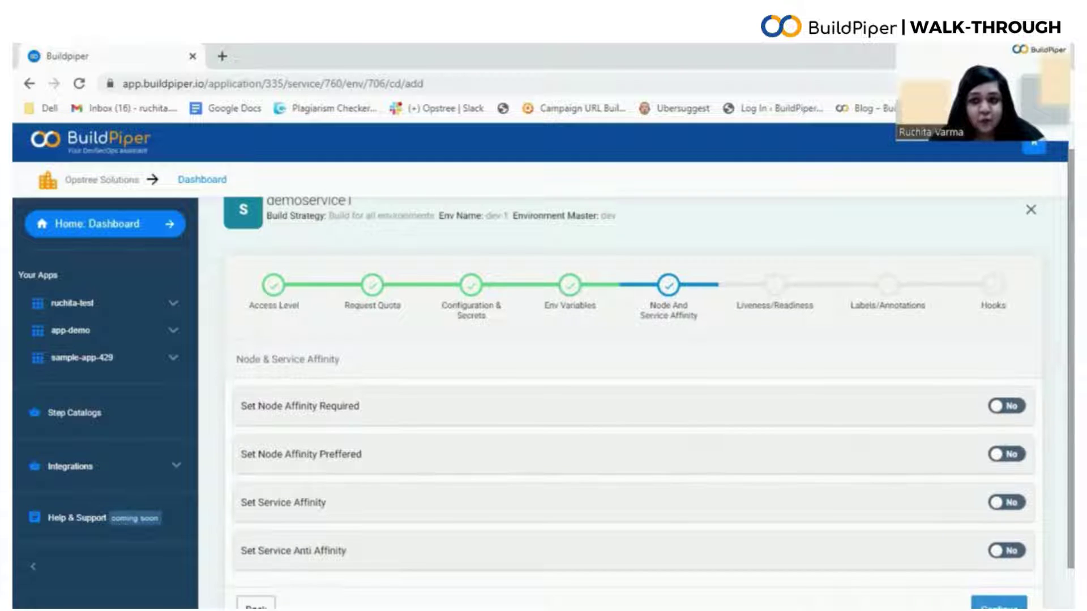
pyautogui.scroll(-1, 648, 379)
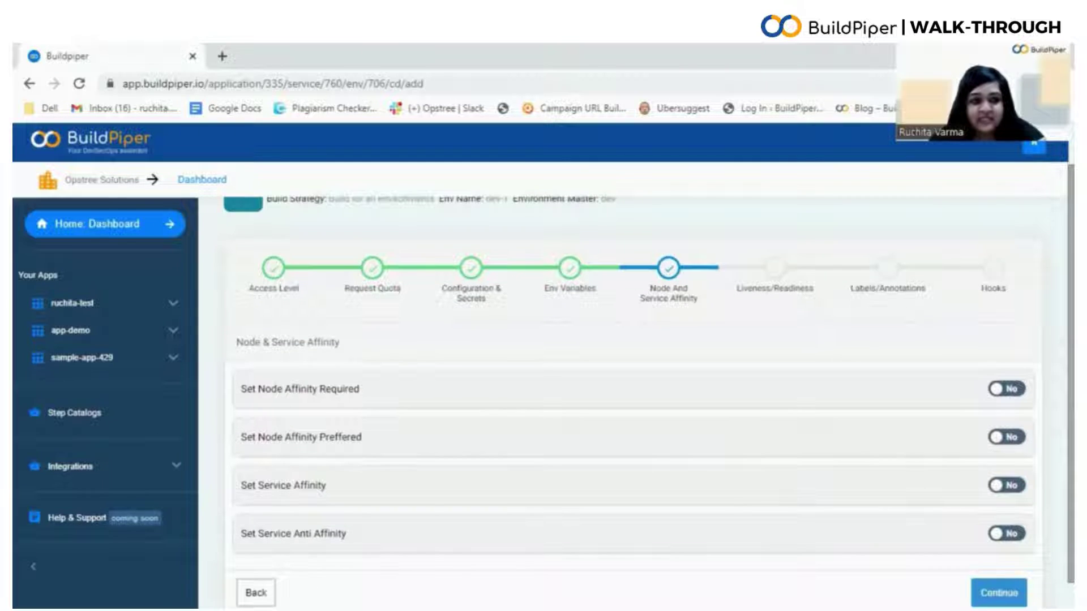
pyautogui.click(998, 593)
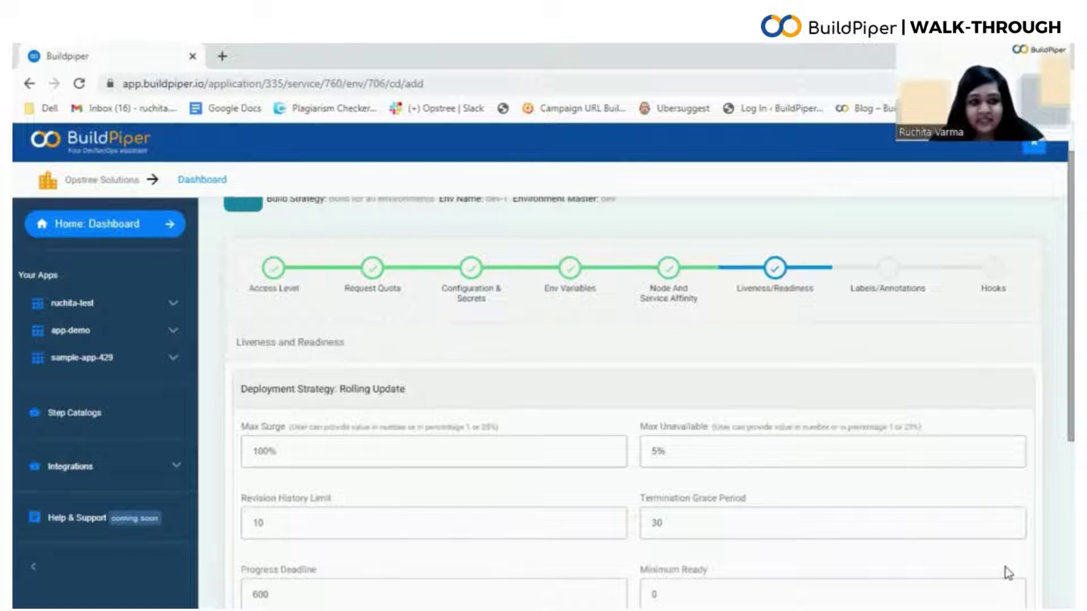
# Step: Review and accept the default rolling update settings, leave both health check URLs off, and proceed to Labels/Annotations
pyautogui.scroll(-3, 634, 396)
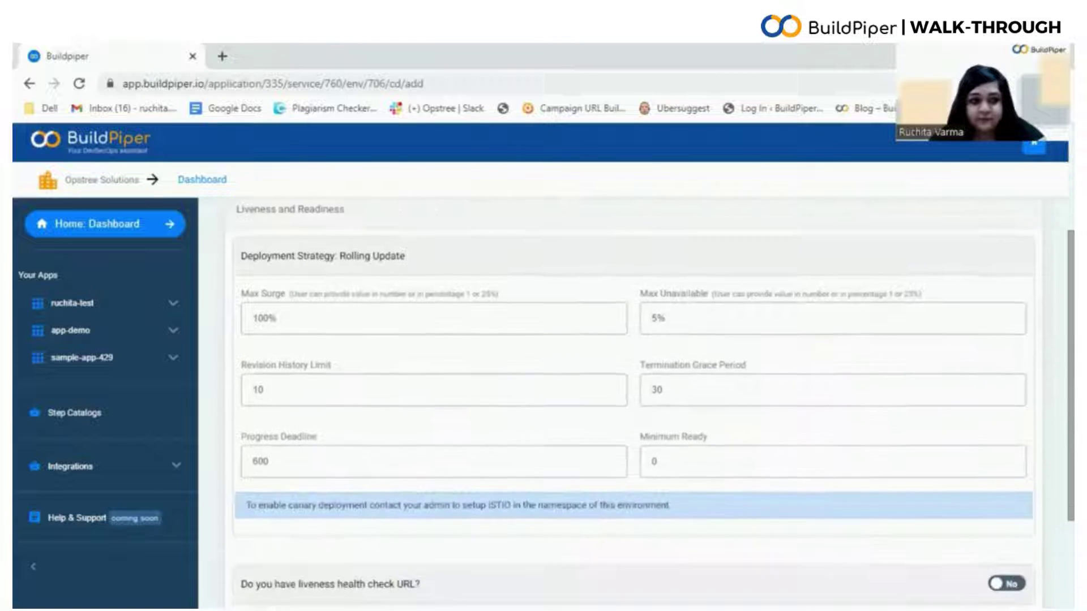
pyautogui.scroll(-2, 633, 396)
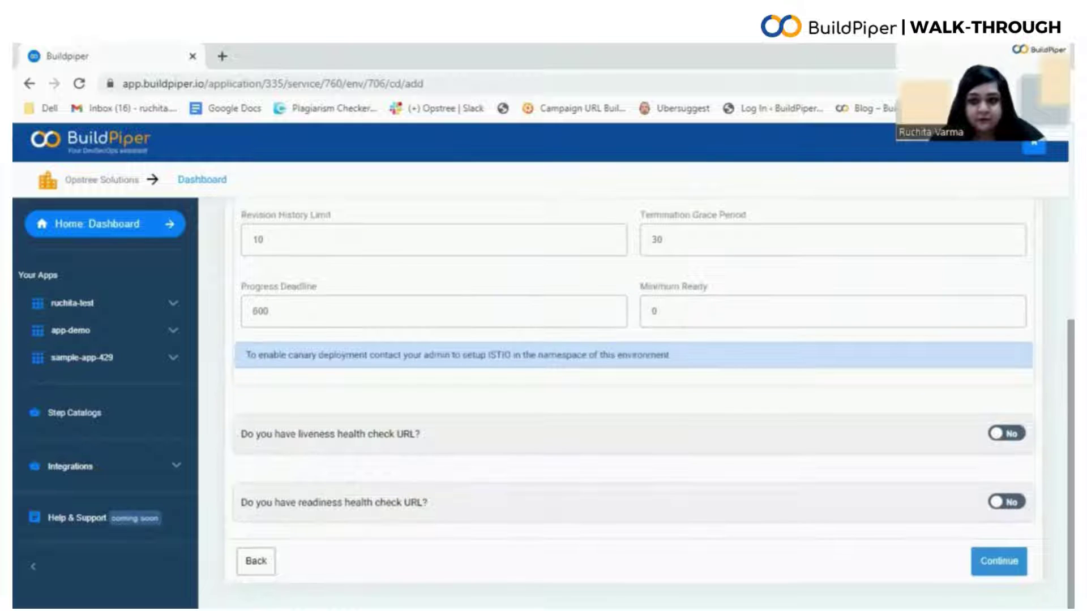
pyautogui.click(1007, 565)
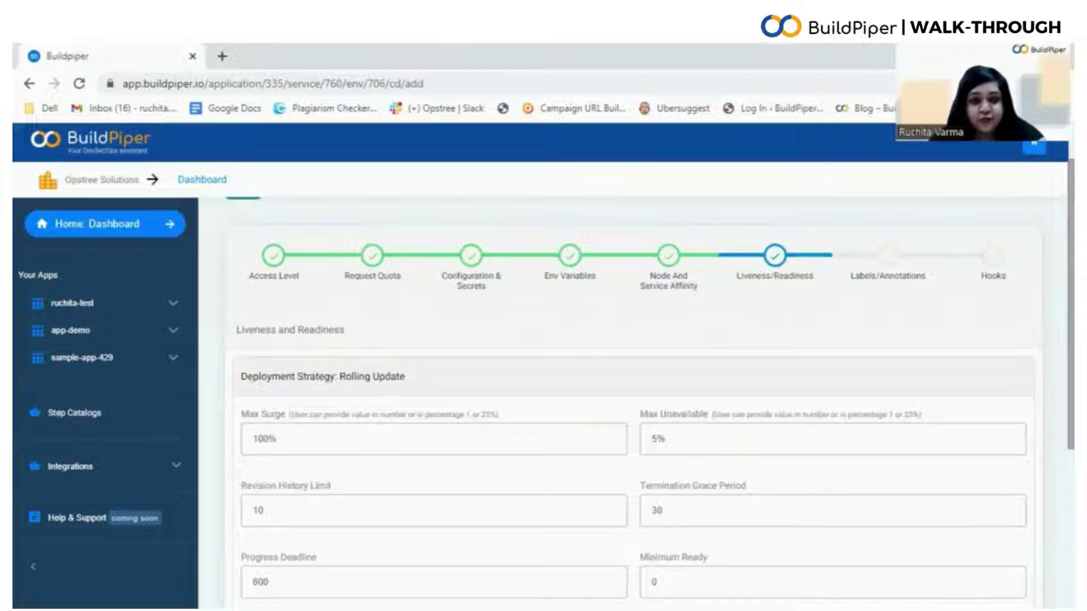
pyautogui.scroll(-1, 762, 434)
pyautogui.scroll(-2, 1035, 435)
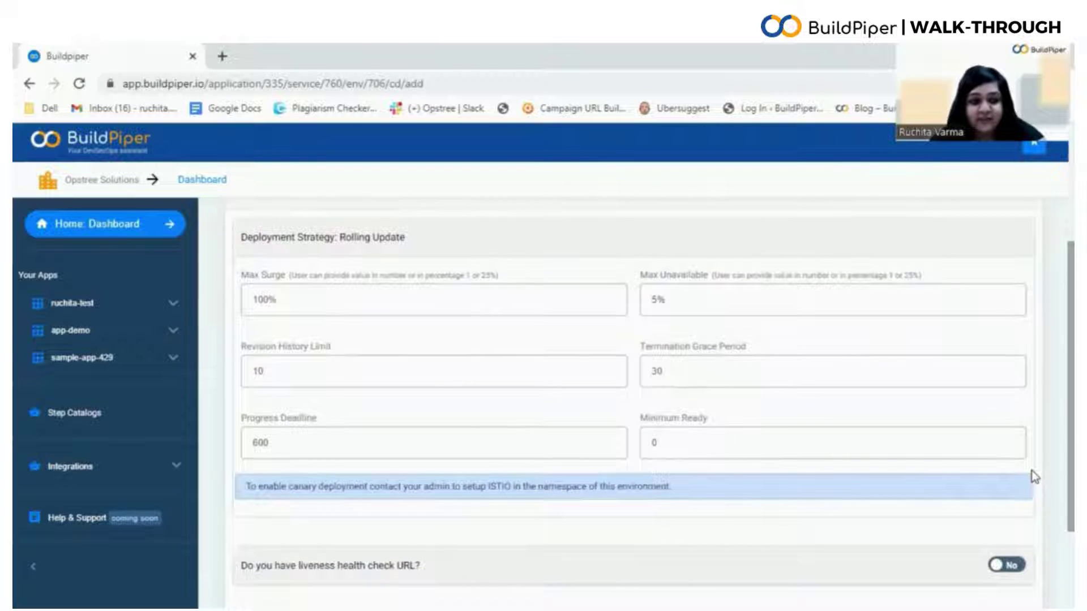
pyautogui.scroll(1, 1033, 475)
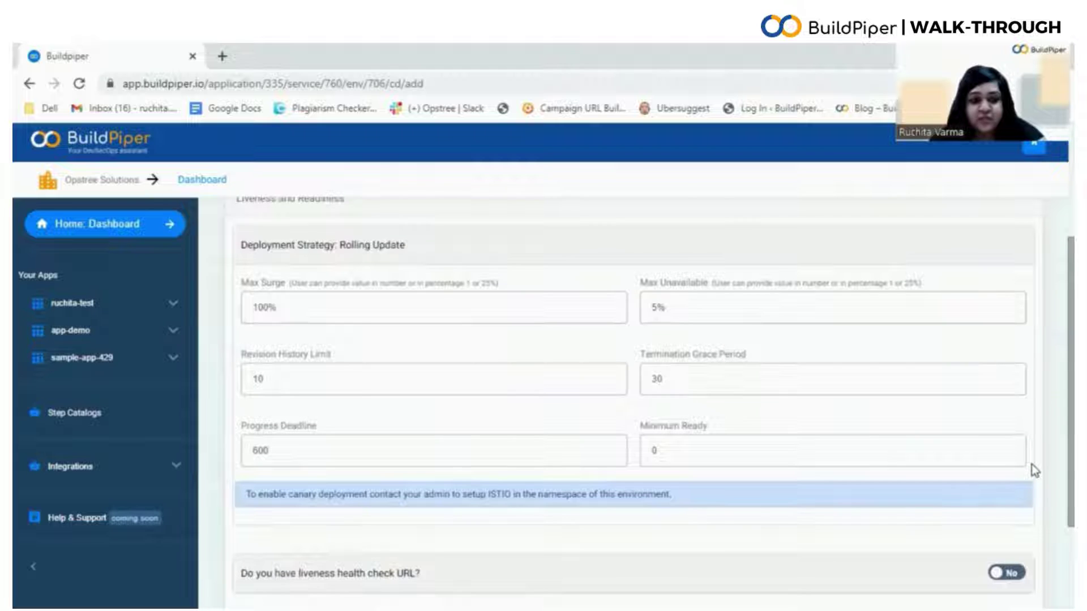
pyautogui.scroll(-1, 1031, 470)
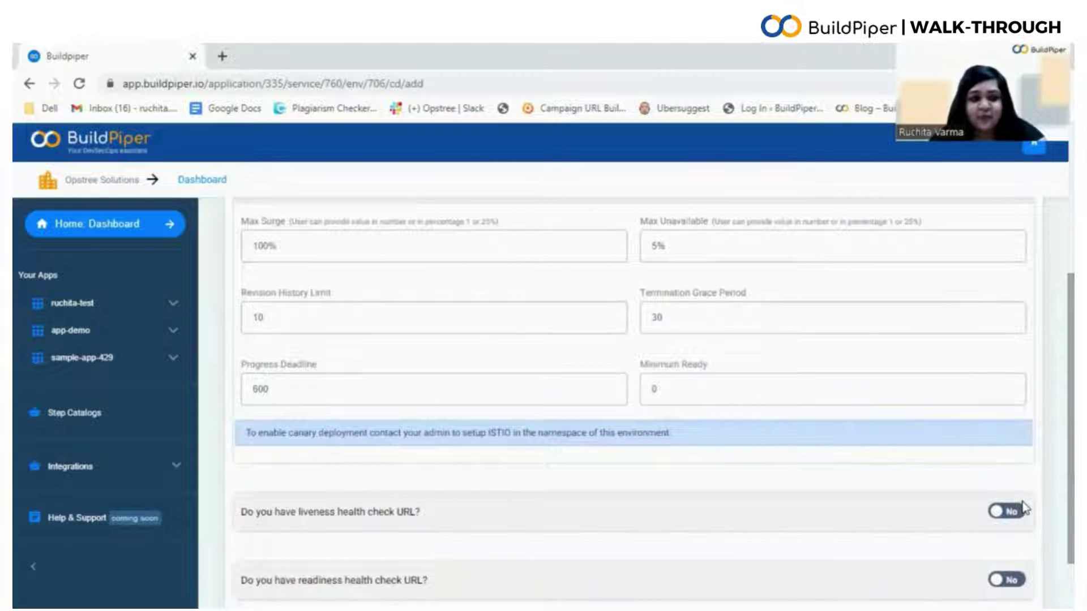
pyautogui.scroll(-1, 1025, 510)
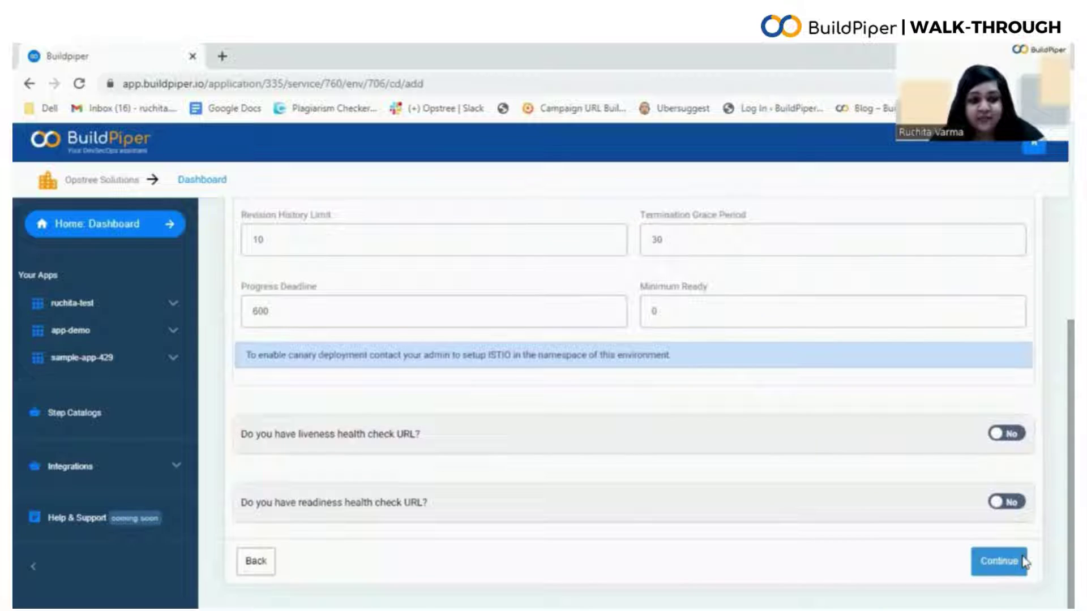
pyautogui.scroll(4, 1033, 517)
pyautogui.scroll(-2, 1043, 463)
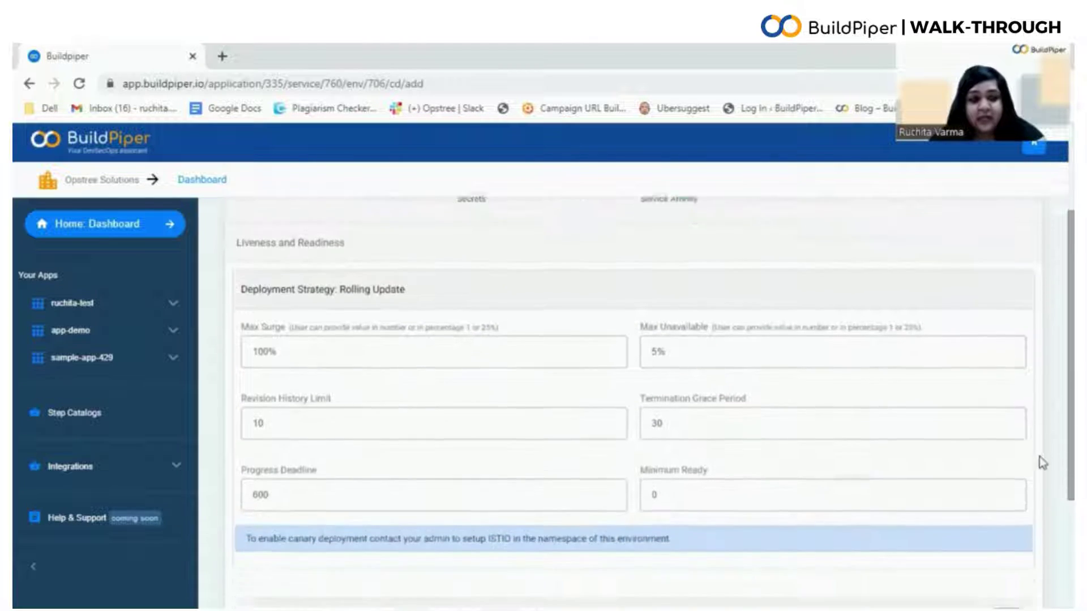
pyautogui.scroll(-2, 1042, 463)
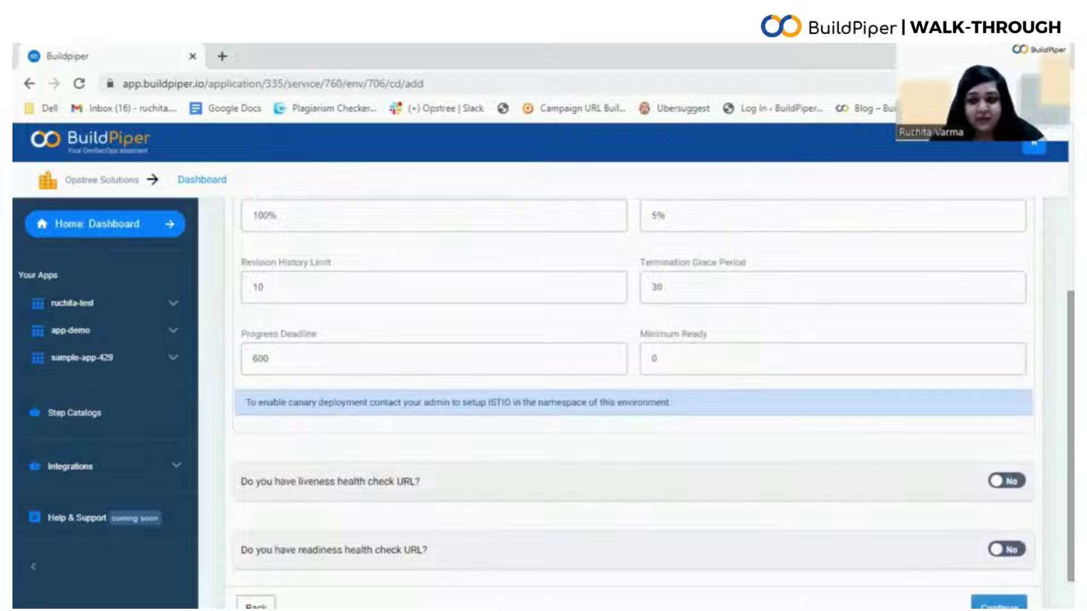
pyautogui.click(998, 603)
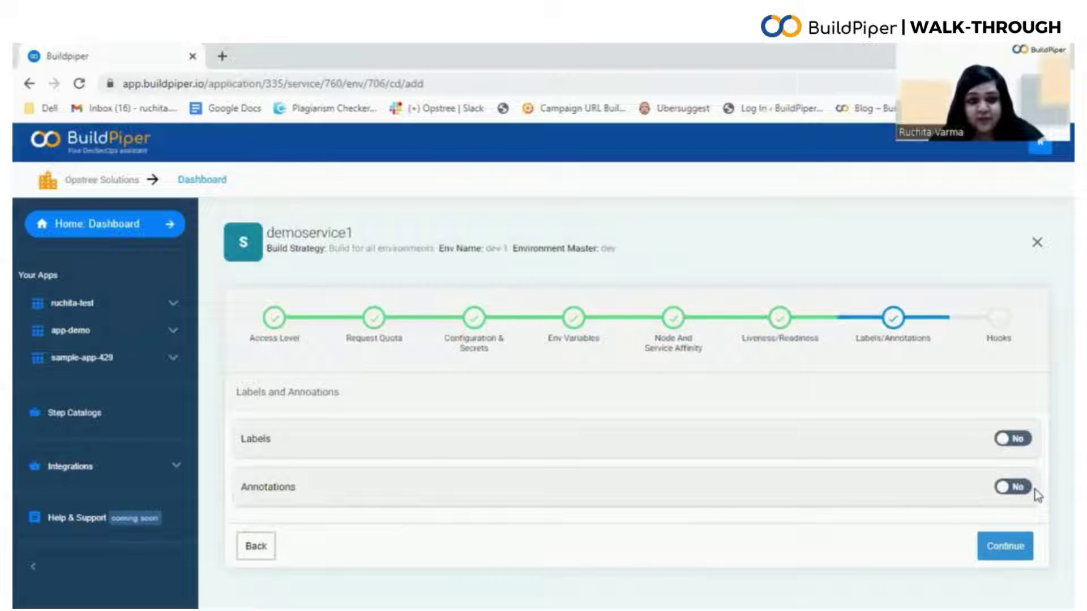
# Step: Switch on Labels with an empty key-value row, leave Annotations off, and proceed to Hooks
pyautogui.click(1013, 439)
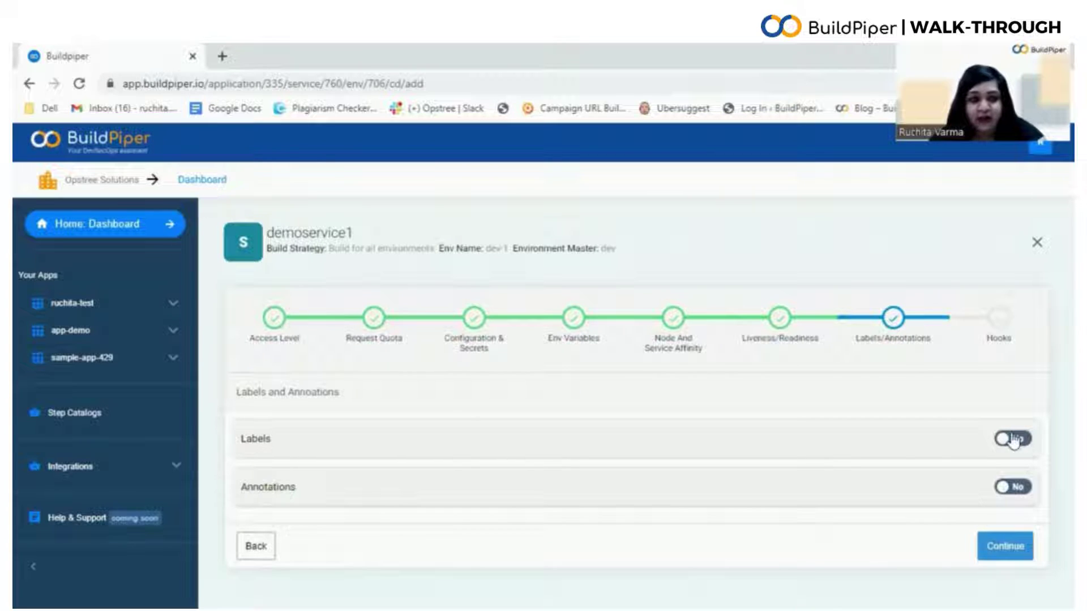
pyautogui.scroll(-2, 648, 365)
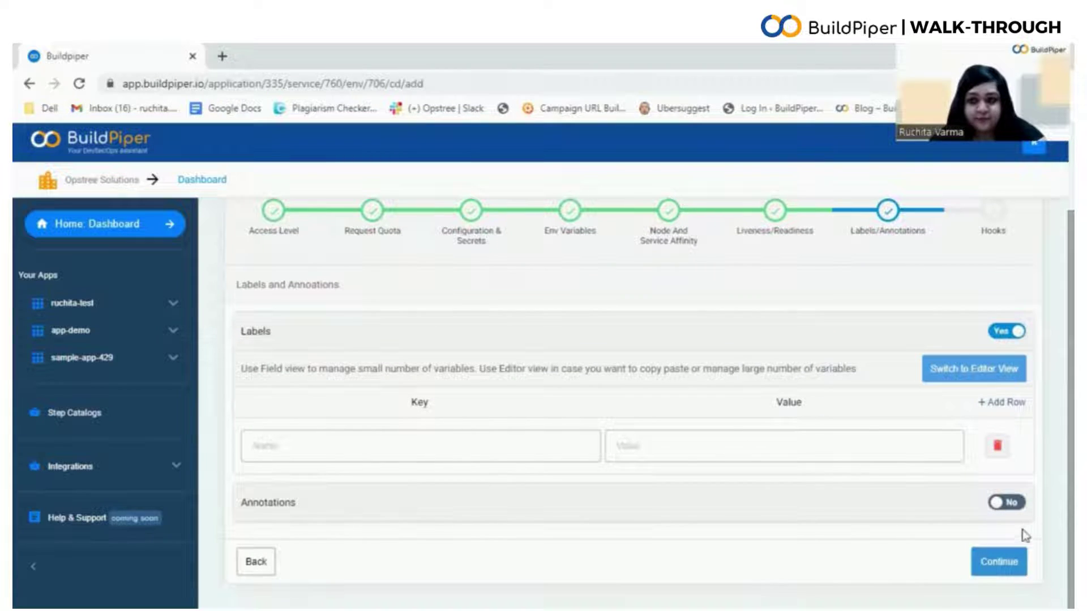
pyautogui.click(999, 561)
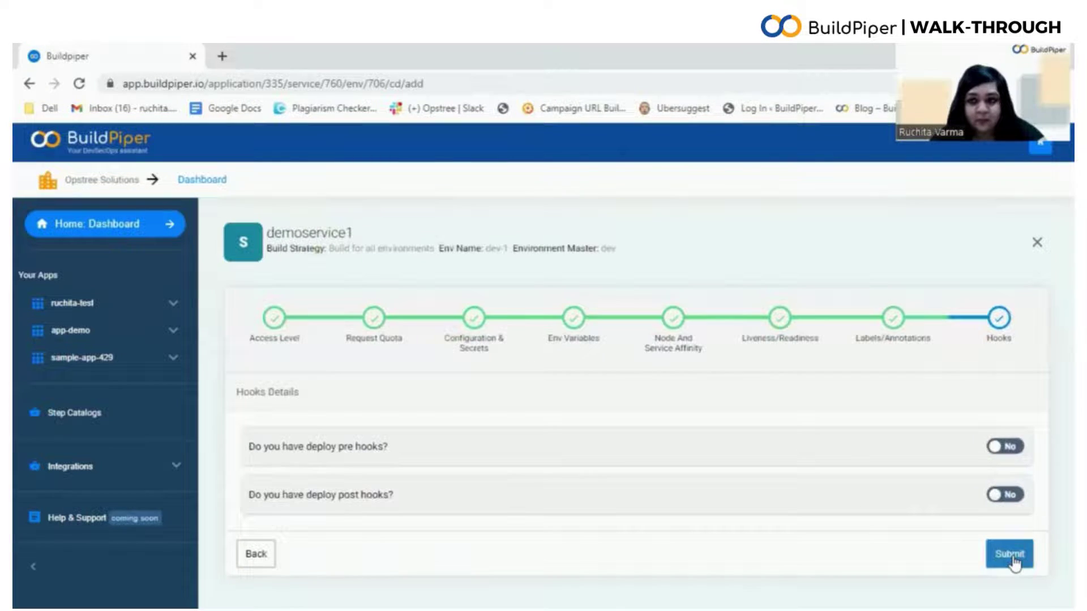
# Step: Enable deploy pre hooks and review the pre hook settings for the Via Command source
pyautogui.click(1009, 447)
pyautogui.scroll(-2, 1009, 447)
pyautogui.scroll(-2, 999, 566)
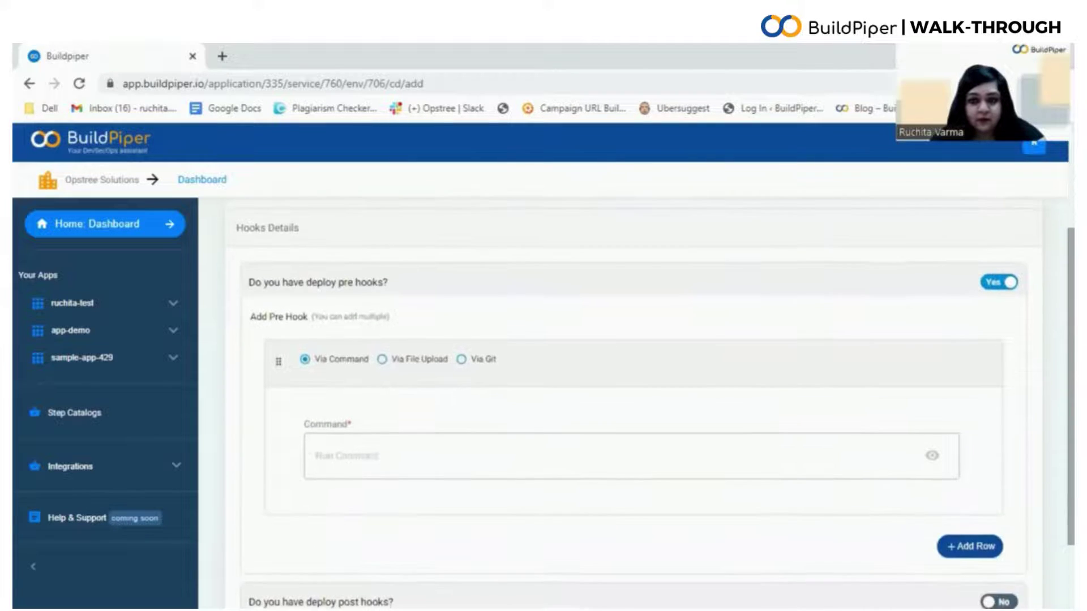
pyautogui.scroll(-1, 999, 569)
pyautogui.scroll(-1, 656, 403)
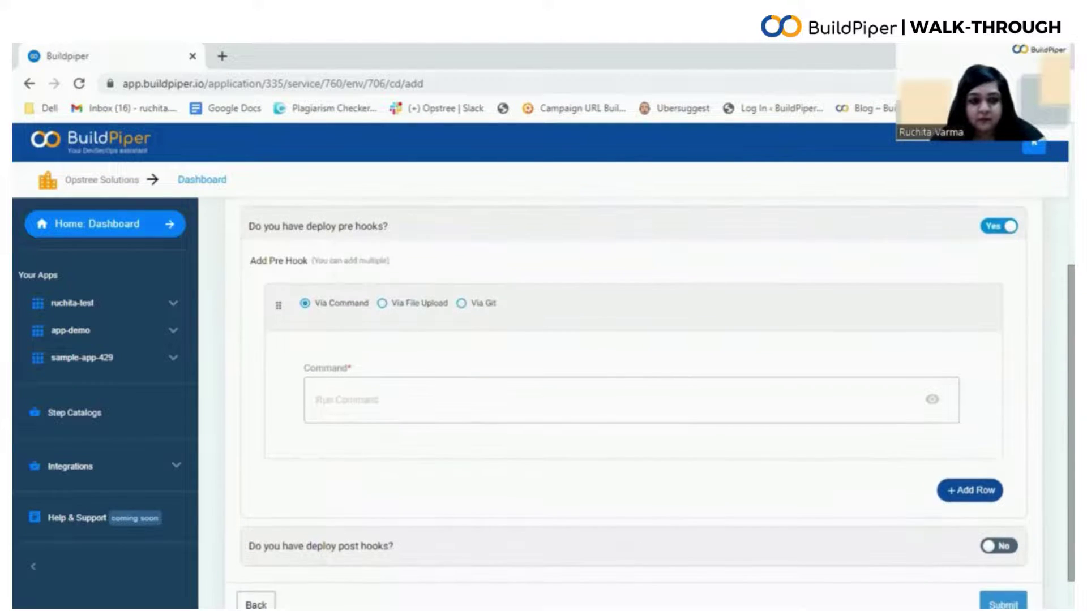